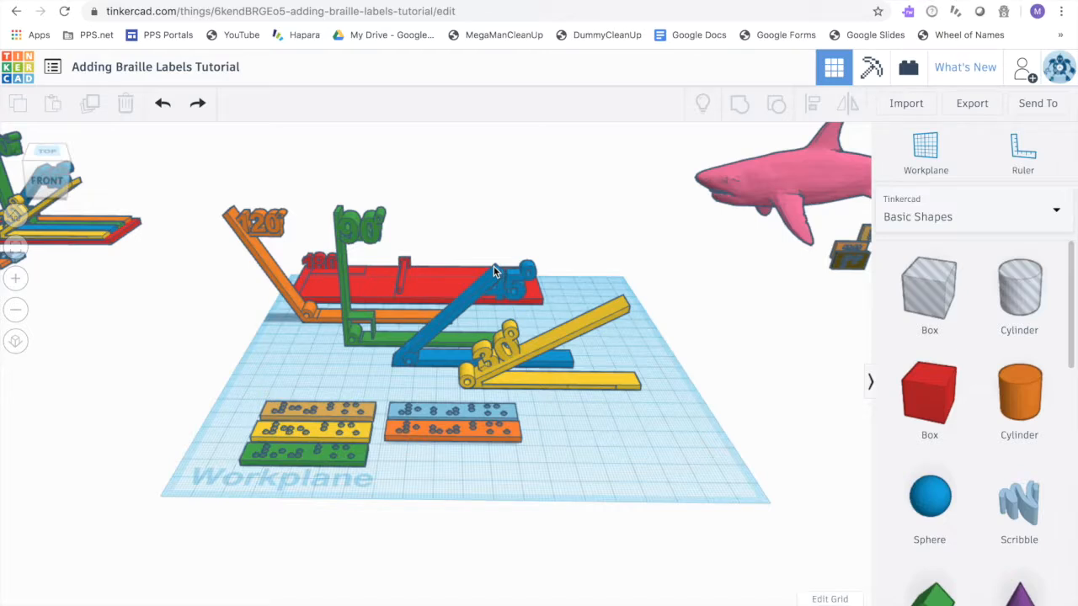
- Align the tan braille label with the right and back edges of the yellow 30° angle model
{"action": "right_click_drag", "start_coordinate": [395, 374], "coordinate": [394, 402]}
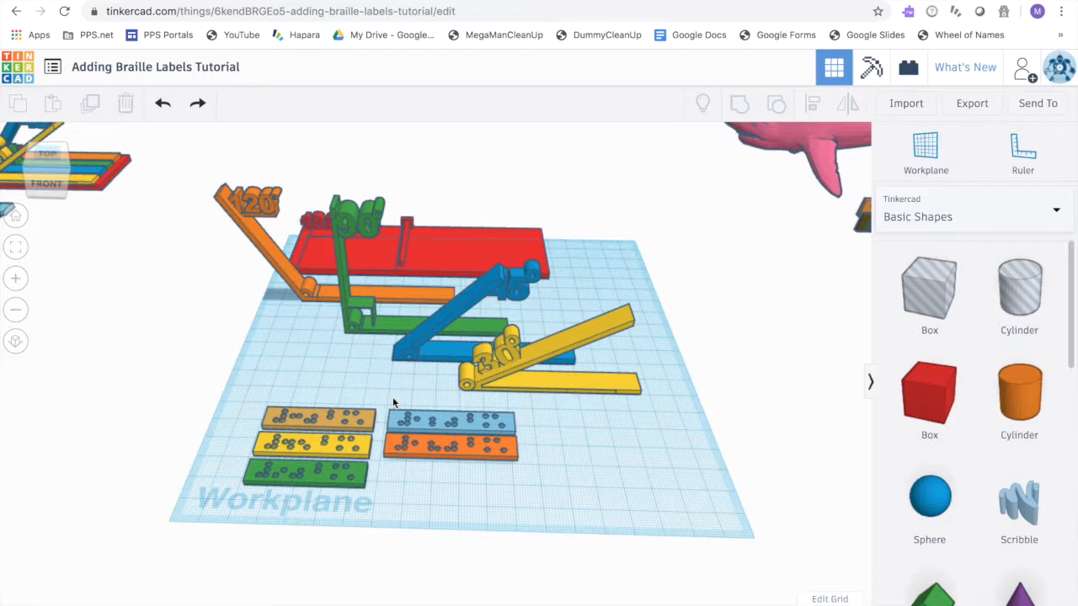
{"action": "left_click", "coordinate": [353, 418]}
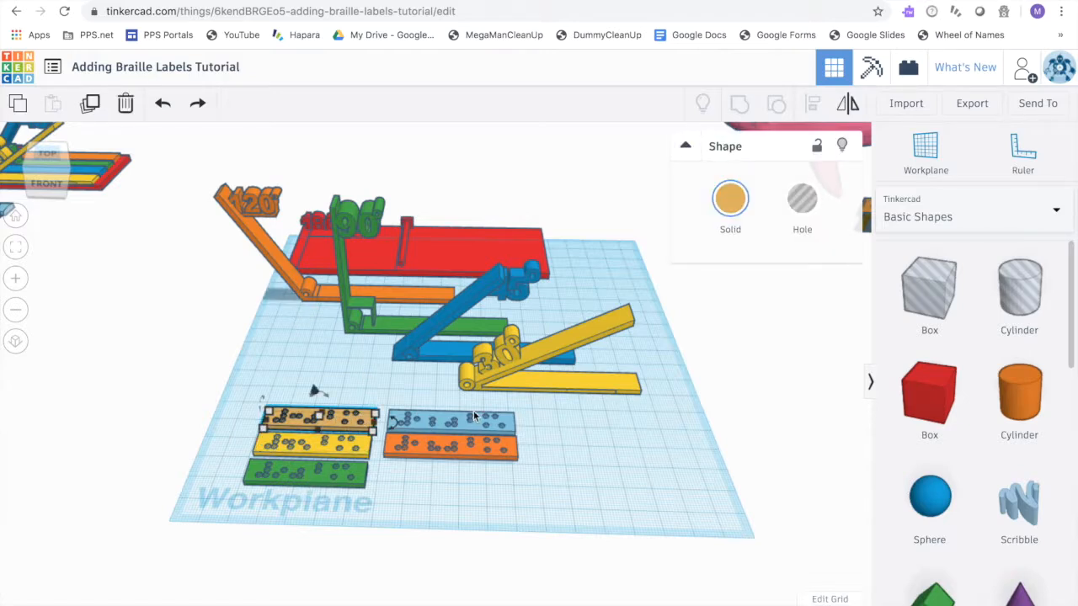
{"action": "left_click", "coordinate": [570, 388], "text": "shift"}
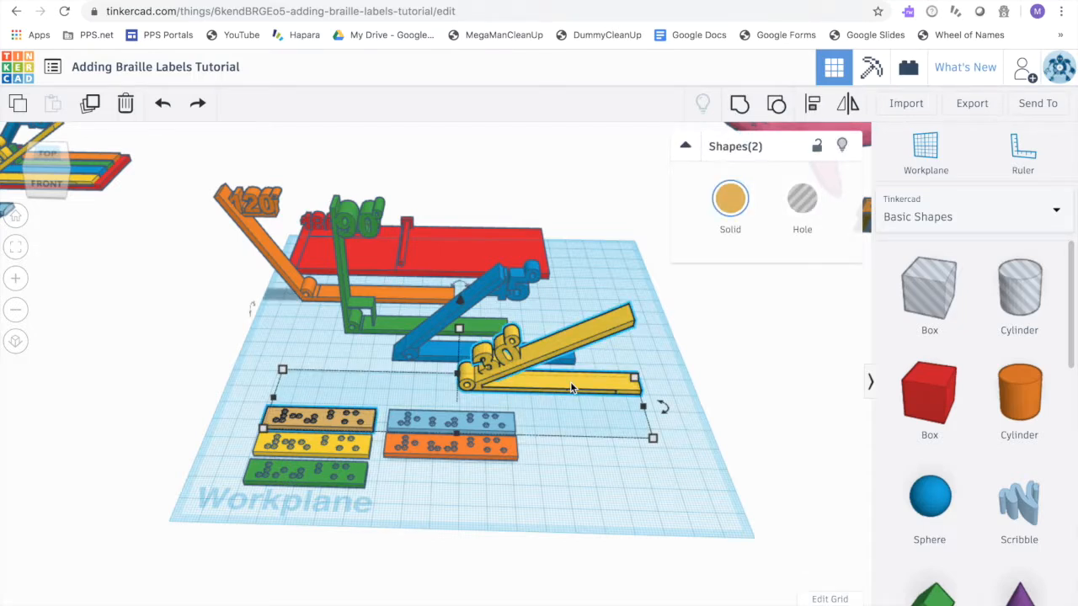
{"action": "key", "text": "l"}
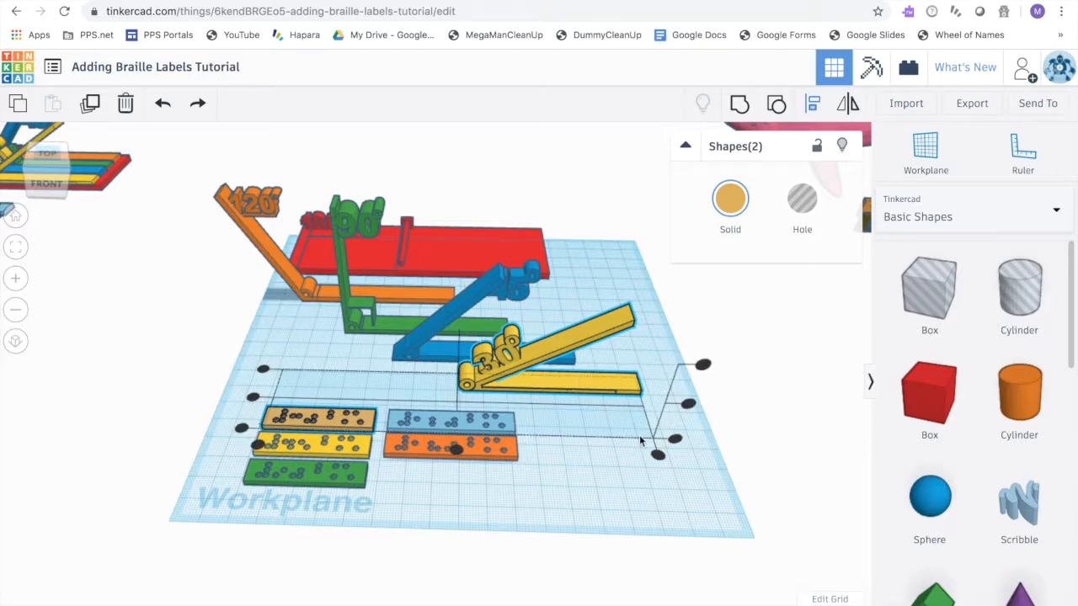
{"action": "mouse_move", "coordinate": [657, 455]}
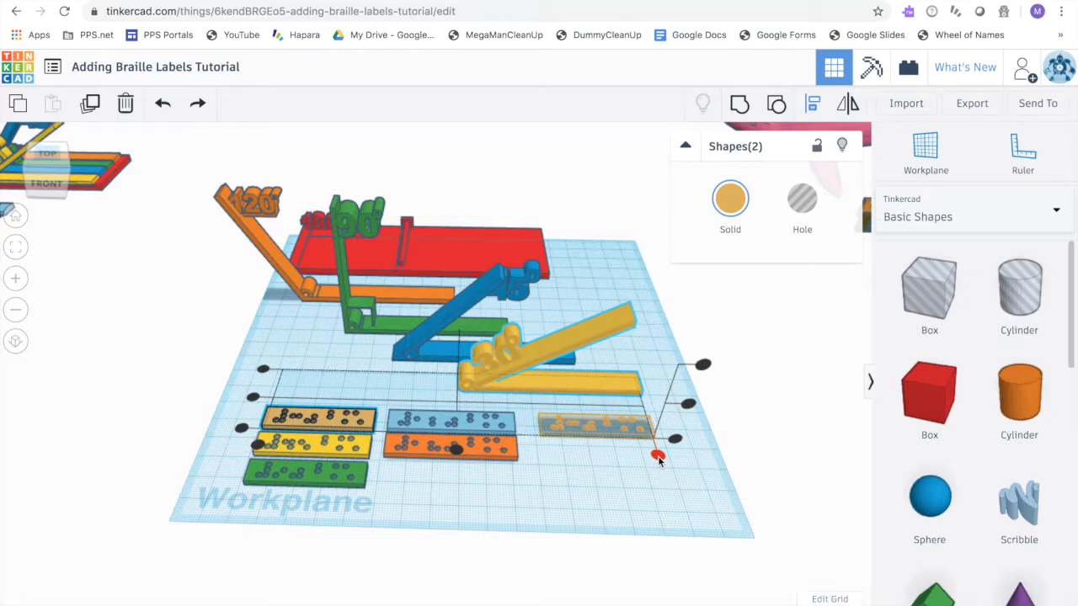
{"action": "left_click", "coordinate": [658, 457]}
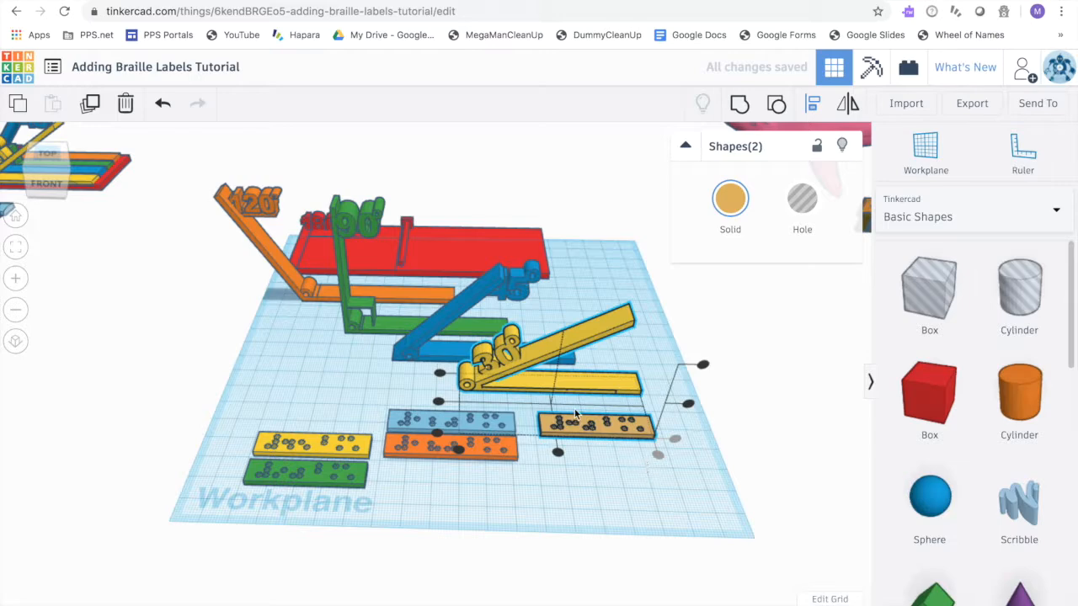
{"action": "mouse_move", "coordinate": [440, 375]}
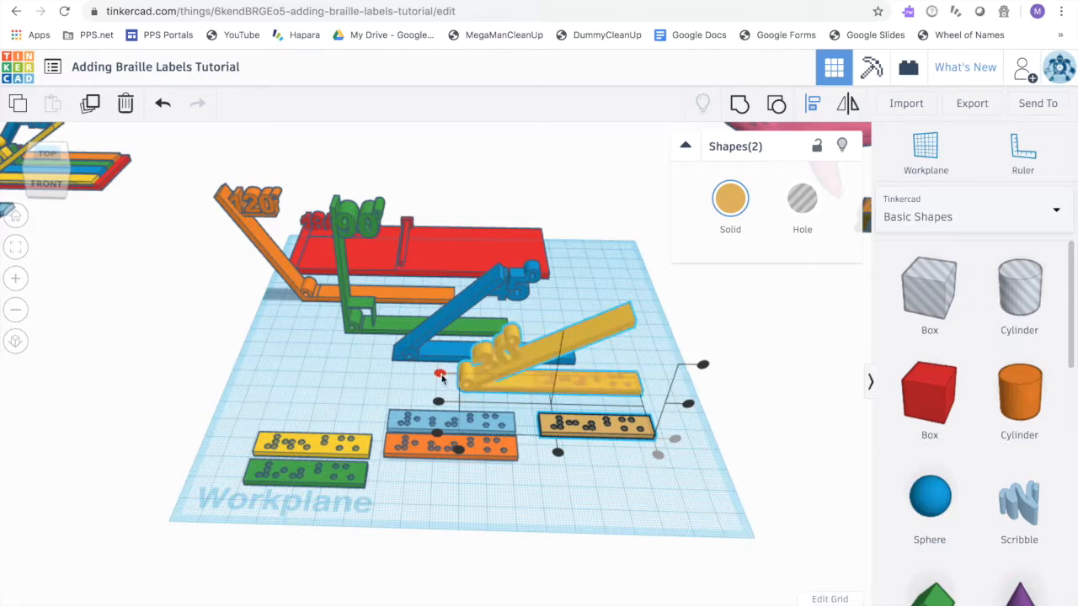
{"action": "left_click", "coordinate": [440, 376]}
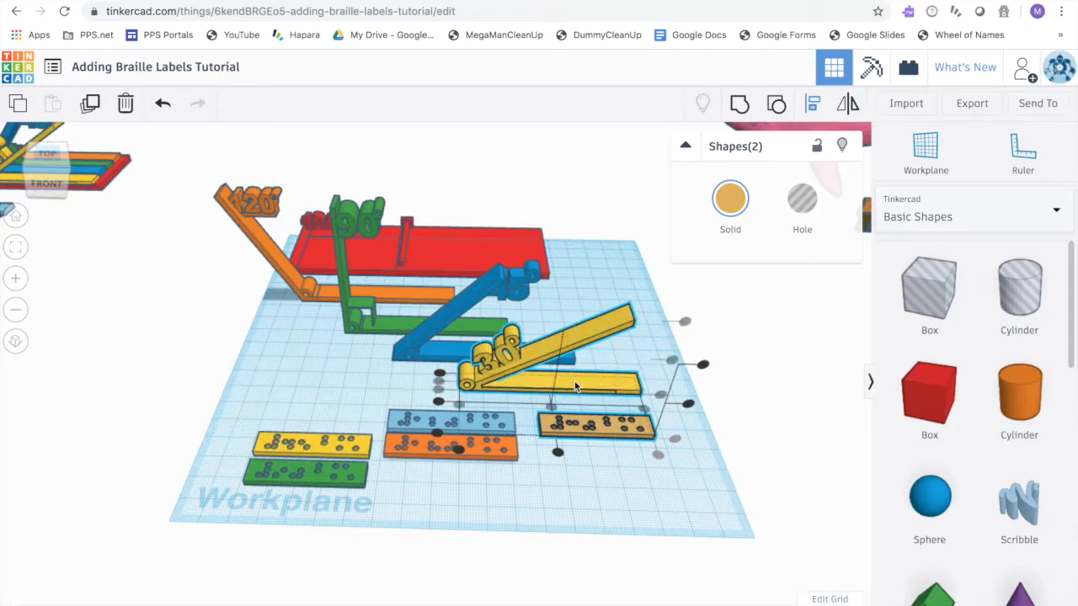
{"action": "left_click", "coordinate": [440, 375]}
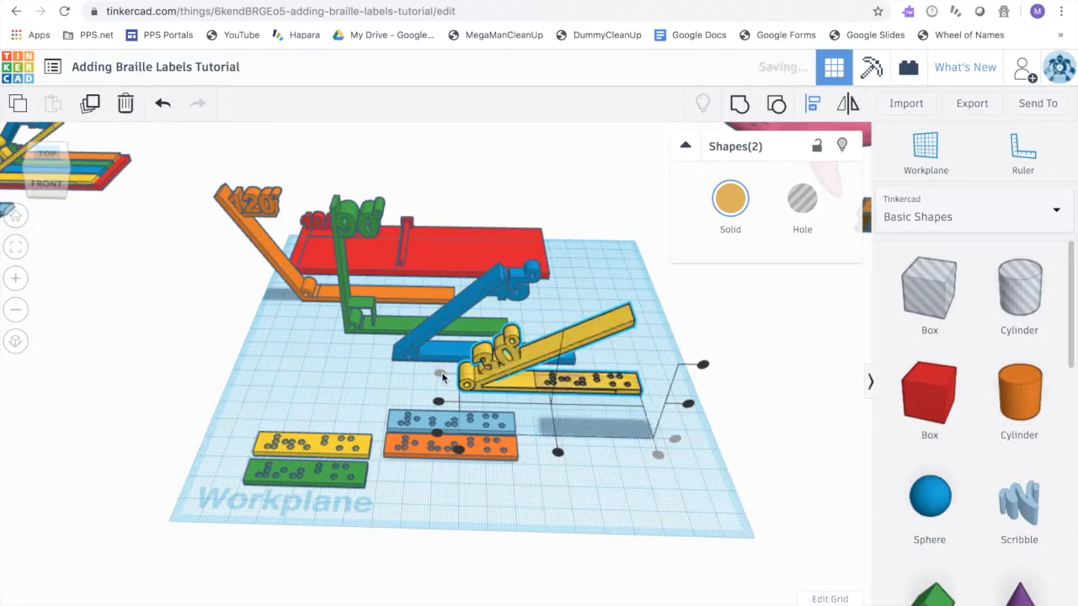
{"action": "left_click", "coordinate": [608, 436]}
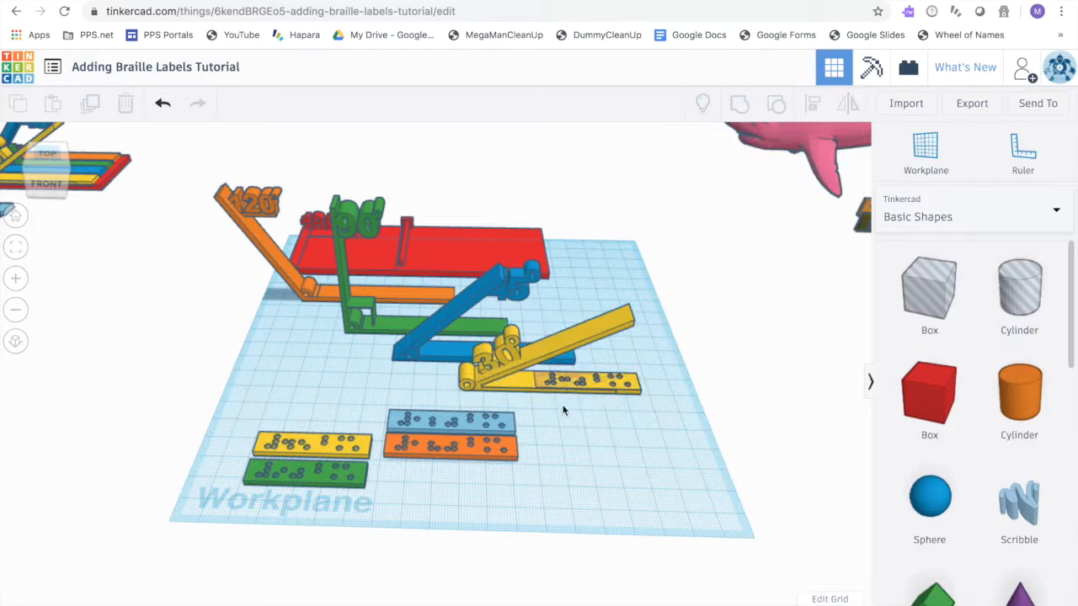
- Group the tan braille label with the 30° angle model
{"action": "left_click_drag", "start_coordinate": [607, 398], "coordinate": [639, 411]}
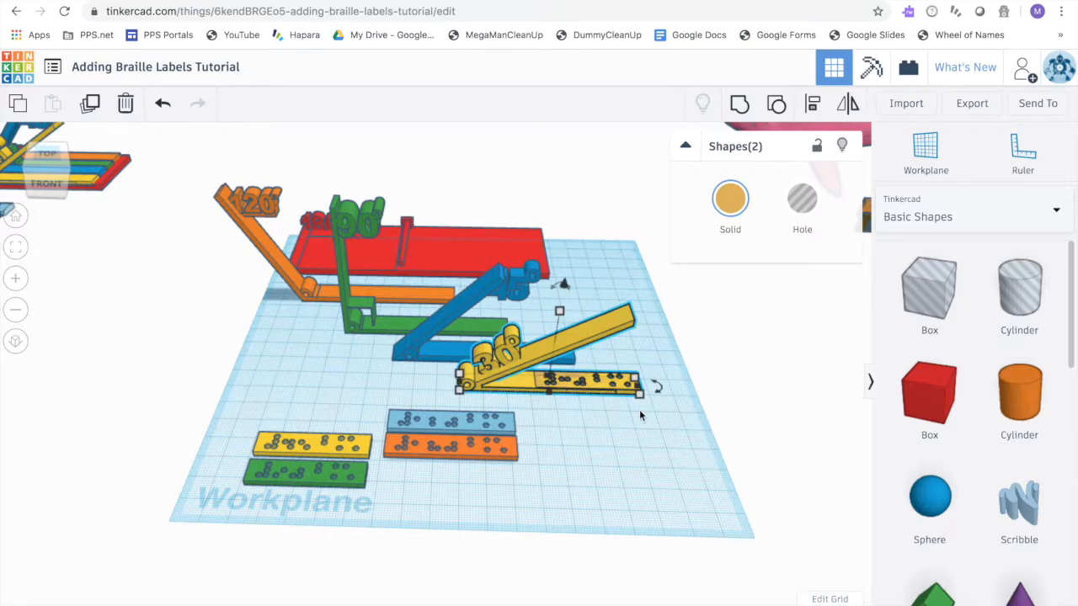
{"action": "key", "text": "ctrl+g"}
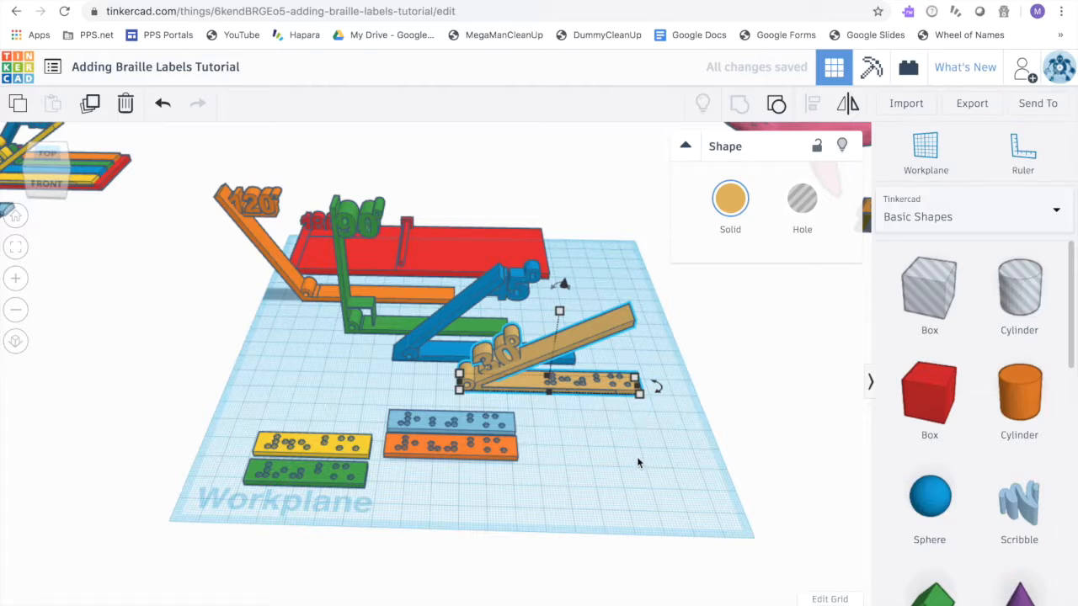
{"action": "left_click", "coordinate": [348, 403]}
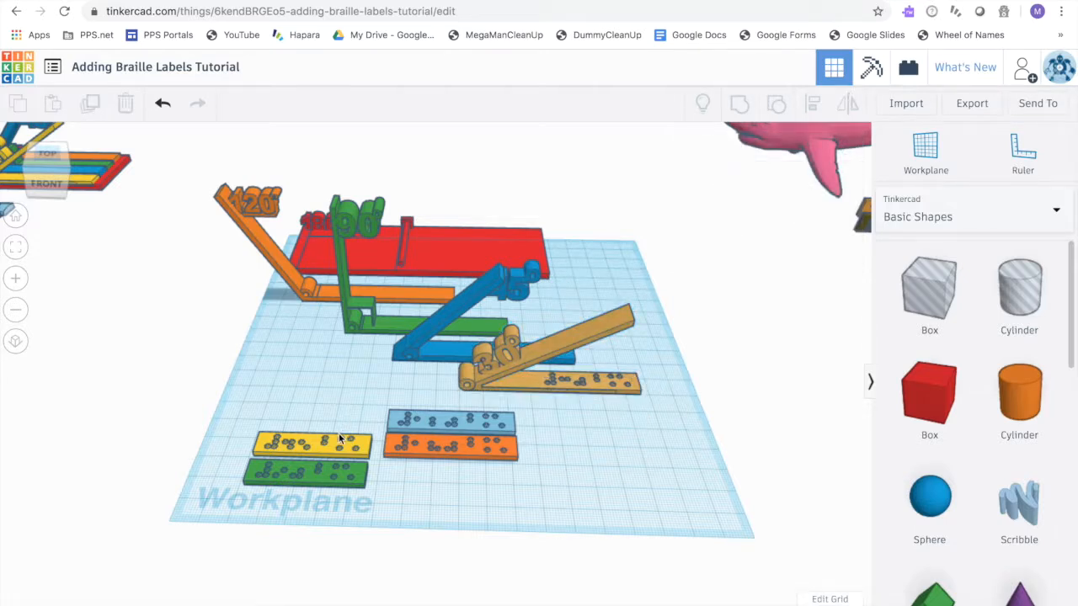
- Align the yellow braille label with the right and back edges of the blue 45° angle model
{"action": "left_click", "coordinate": [340, 444]}
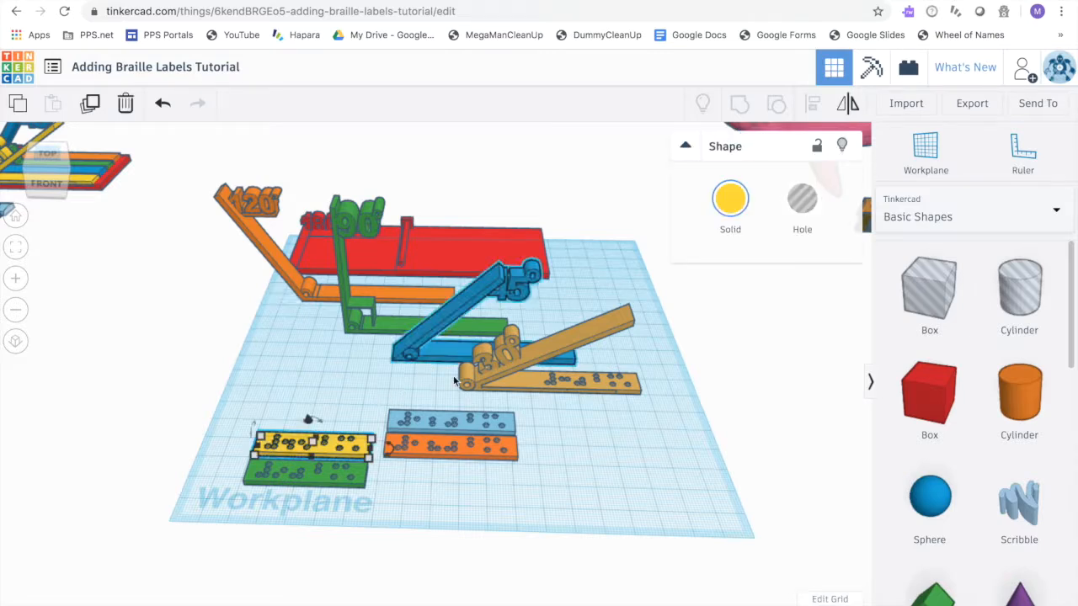
{"action": "left_click", "coordinate": [468, 384], "text": "shift"}
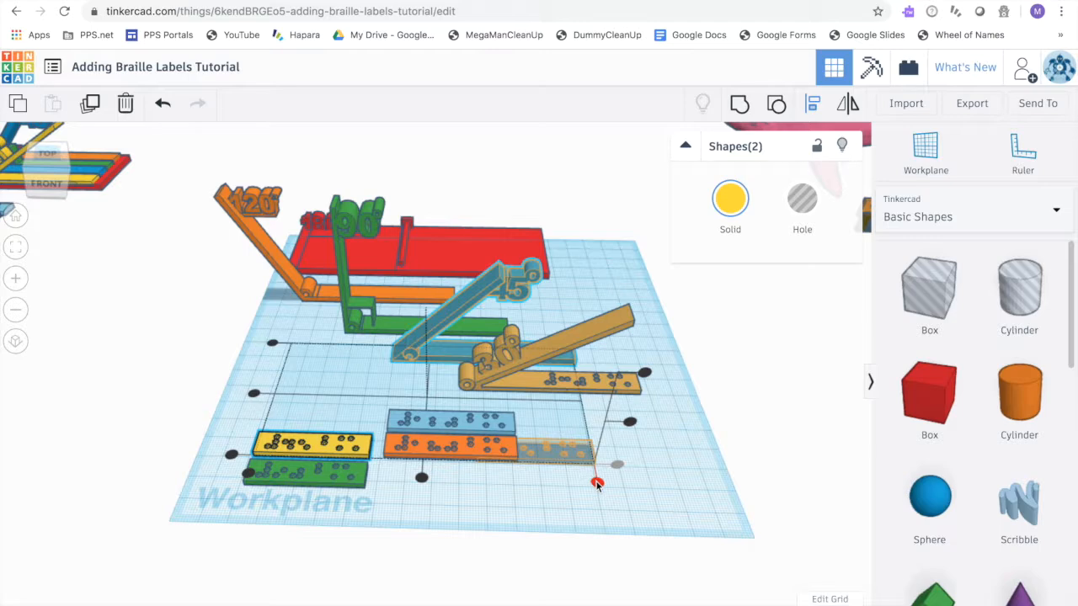
{"action": "left_click", "coordinate": [596, 484]}
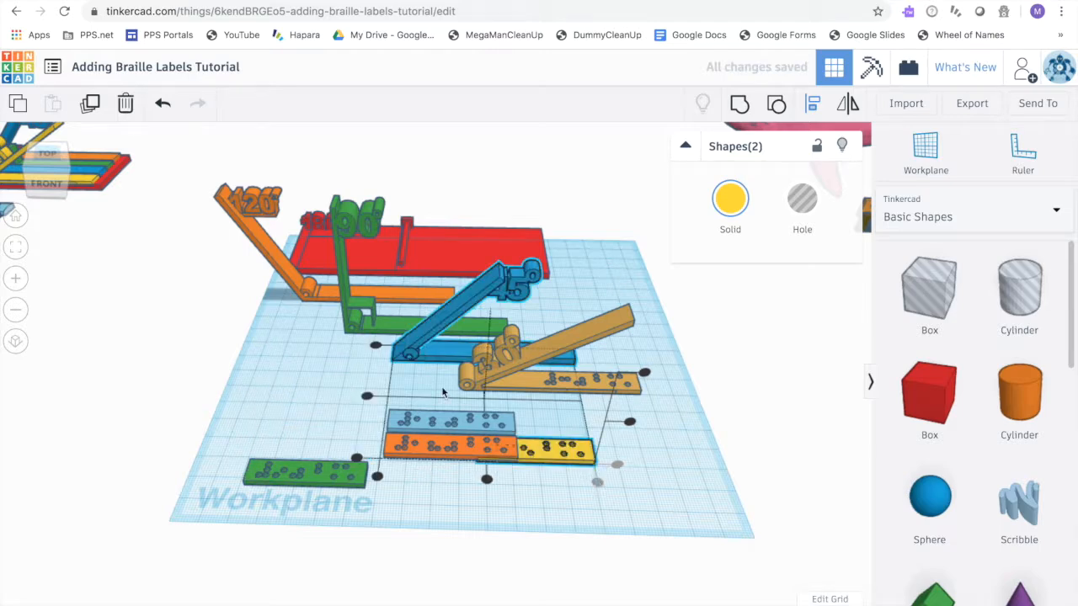
{"action": "left_click", "coordinate": [376, 347]}
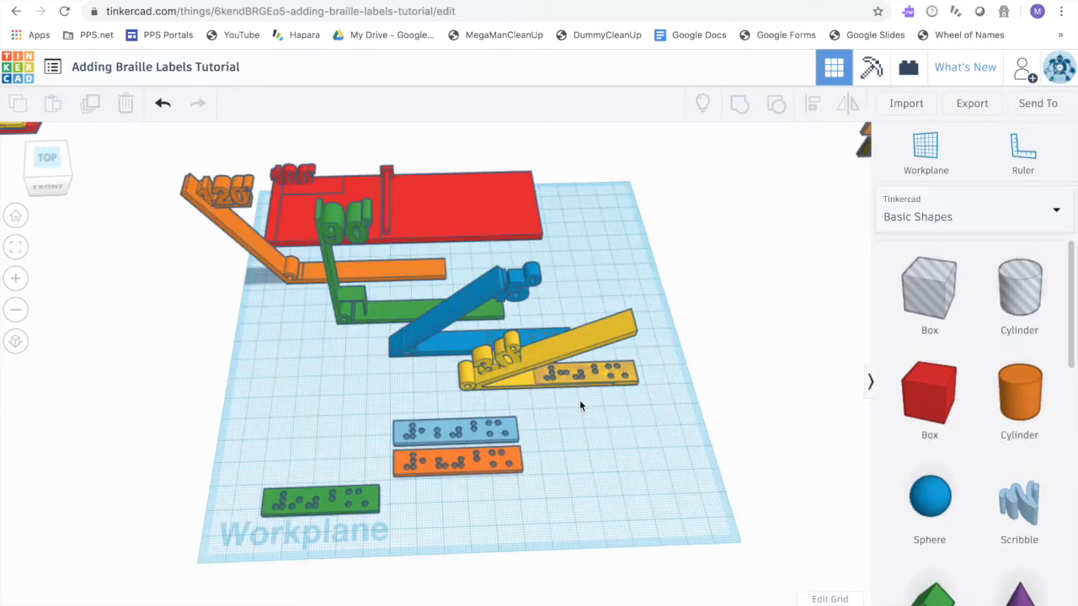
- Place a new workplane on the top face of the yellow 30° model's base
{"action": "scroll", "coordinate": [513, 335], "scroll_direction": "up", "scroll_amount": 5}
{"action": "scroll", "coordinate": [513, 341], "scroll_direction": "up", "scroll_amount": 8}
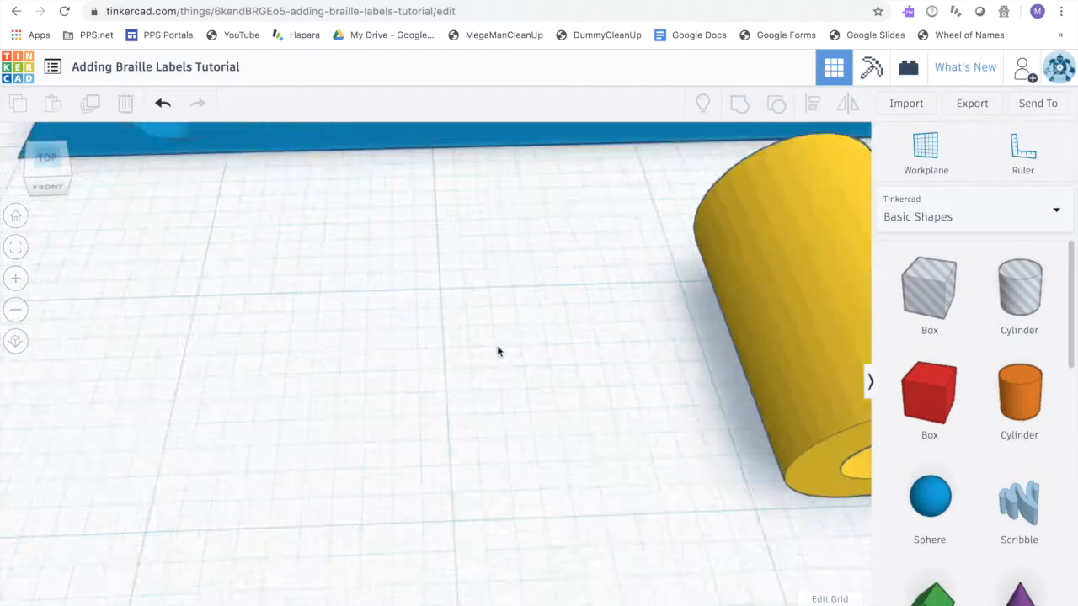
{"action": "scroll", "coordinate": [537, 339], "scroll_direction": "down", "scroll_amount": 5}
{"action": "middle_click_drag", "start_coordinate": [509, 350], "coordinate": [502, 369]}
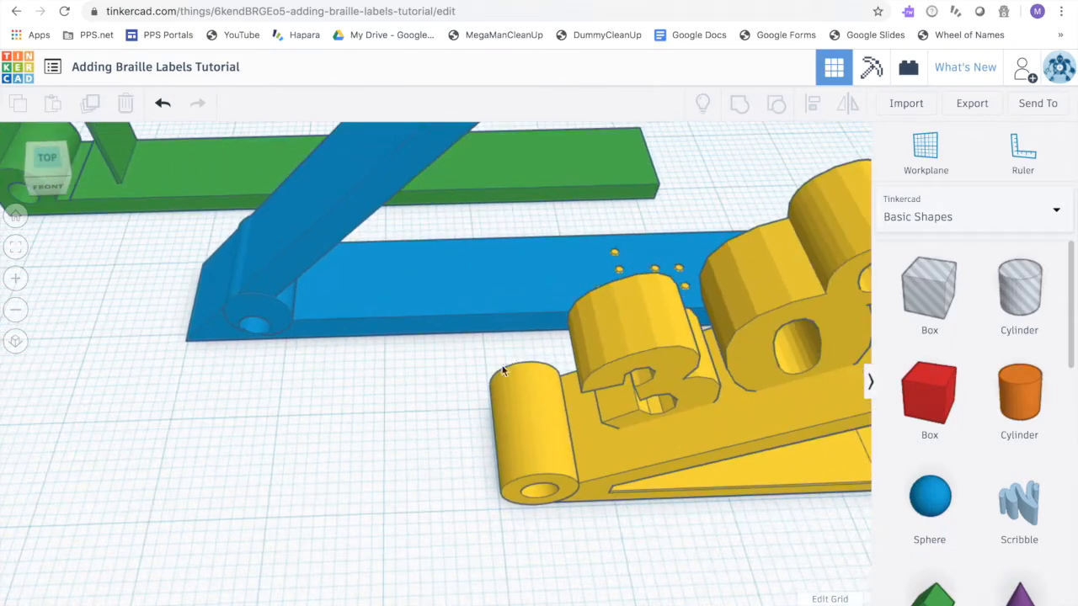
{"action": "scroll", "coordinate": [574, 404], "scroll_direction": "down", "scroll_amount": 3}
{"action": "scroll", "coordinate": [578, 406], "scroll_direction": "down", "scroll_amount": 3}
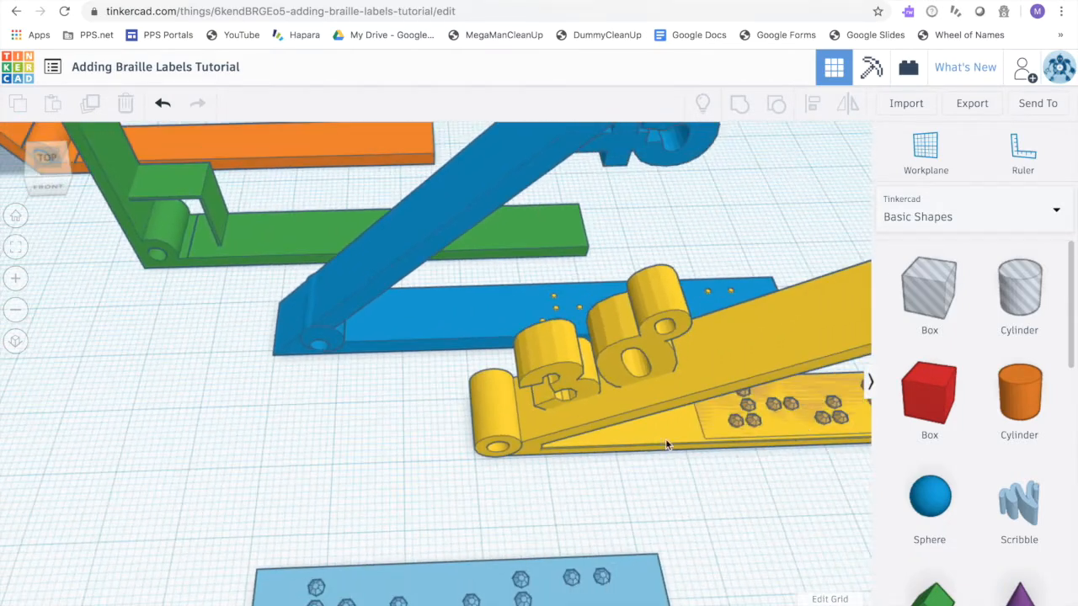
{"action": "middle_click_drag", "start_coordinate": [697, 468], "coordinate": [522, 445]}
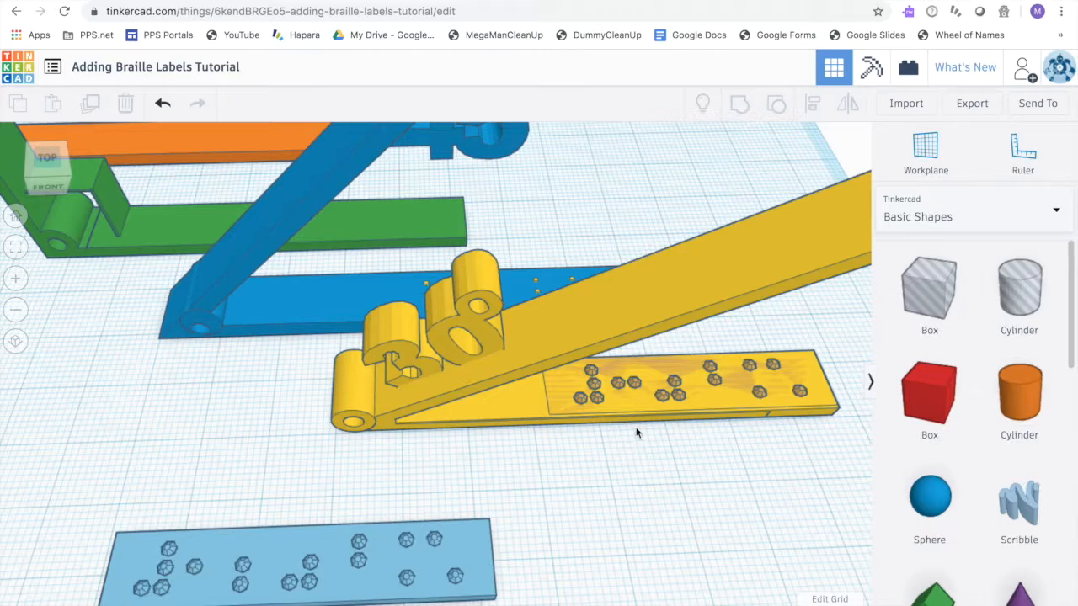
{"action": "key", "text": "w"}
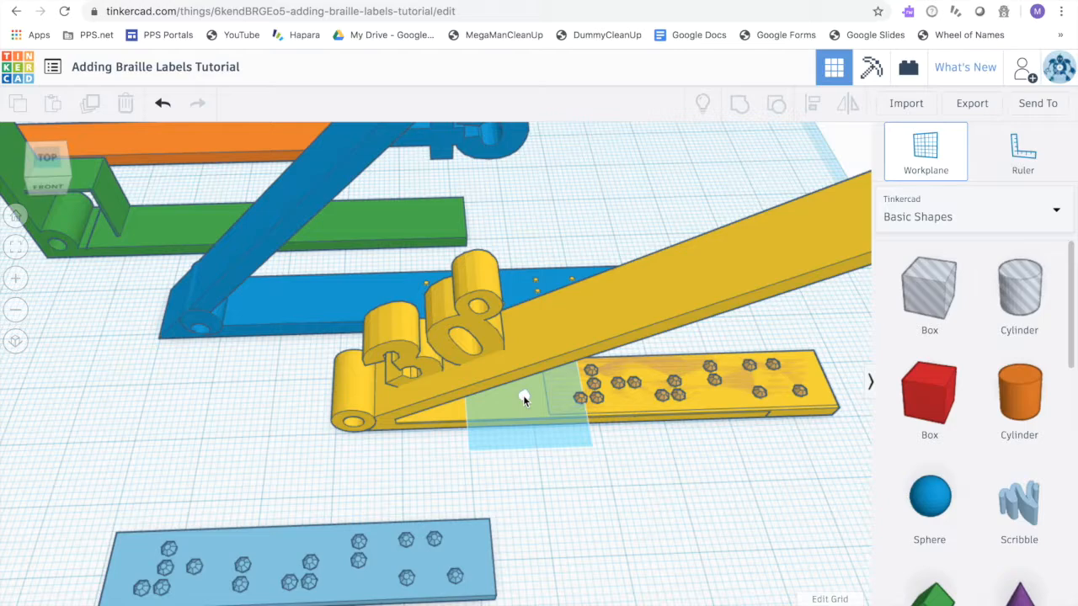
{"action": "left_click", "coordinate": [526, 395]}
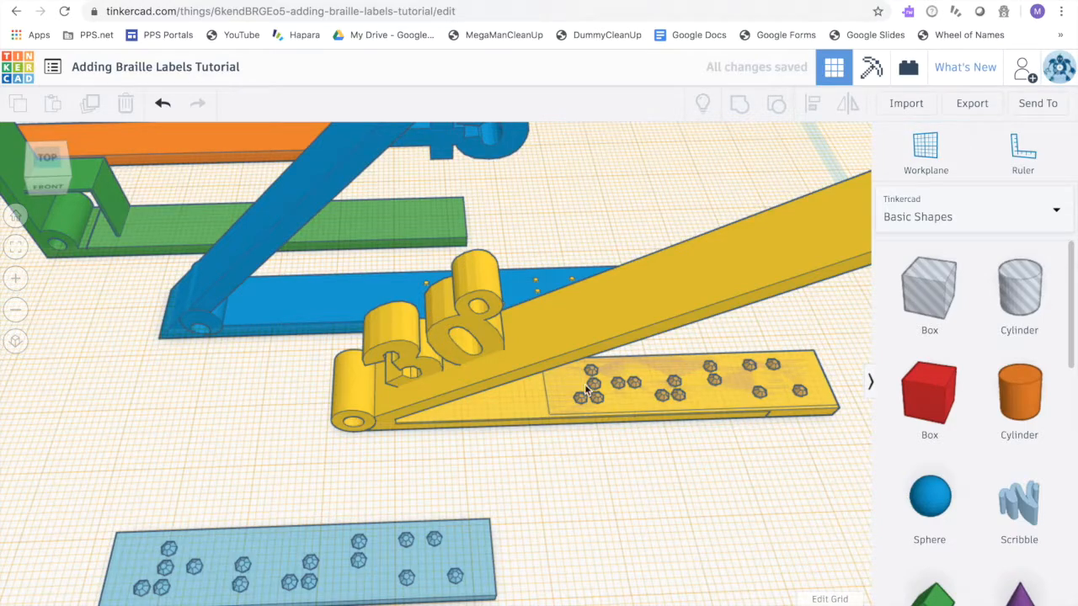
- Lift the tan braille label off the 30° base and set its height above the workplane to 0
{"action": "left_click", "coordinate": [673, 410]}
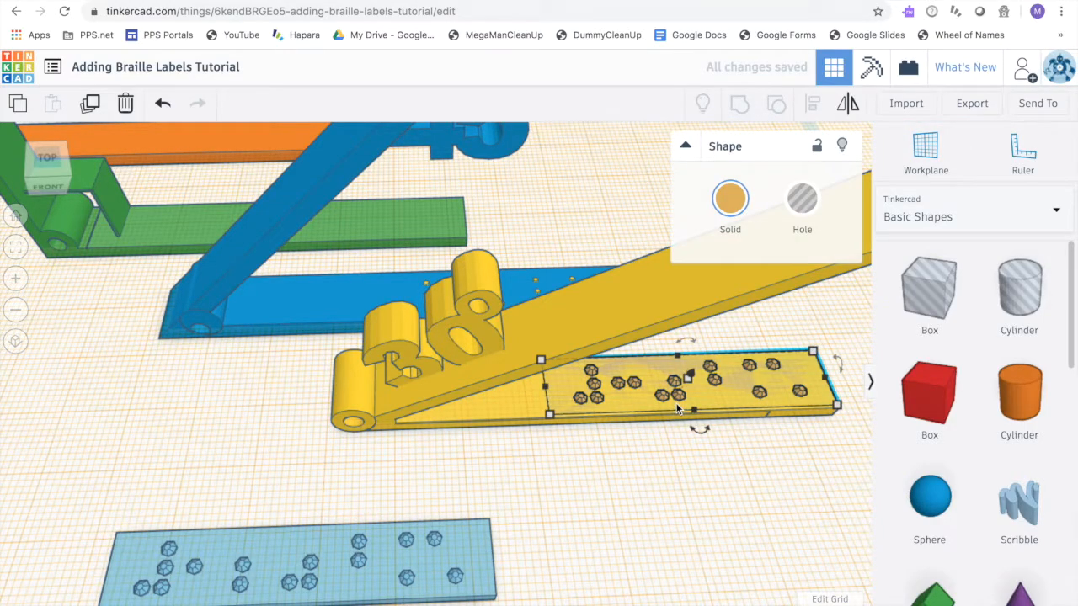
{"action": "scroll", "coordinate": [677, 408], "scroll_direction": "down", "scroll_amount": 3}
{"action": "left_click_drag", "start_coordinate": [641, 372], "coordinate": [823, 428]}
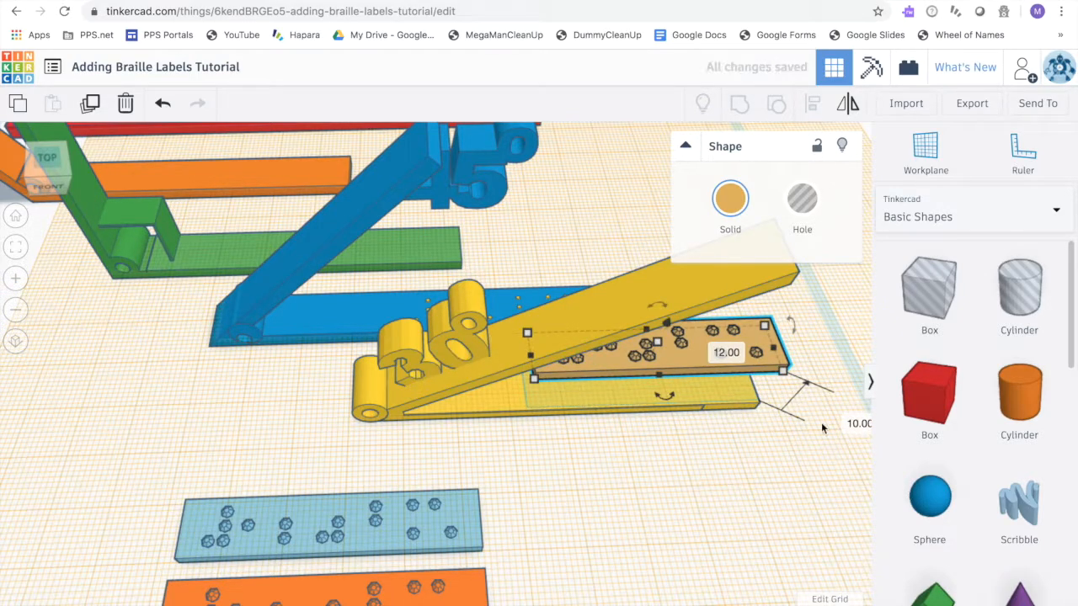
{"action": "left_click", "coordinate": [854, 424]}
{"action": "key", "text": "BackSpace"}
{"action": "type", "text": "0"}
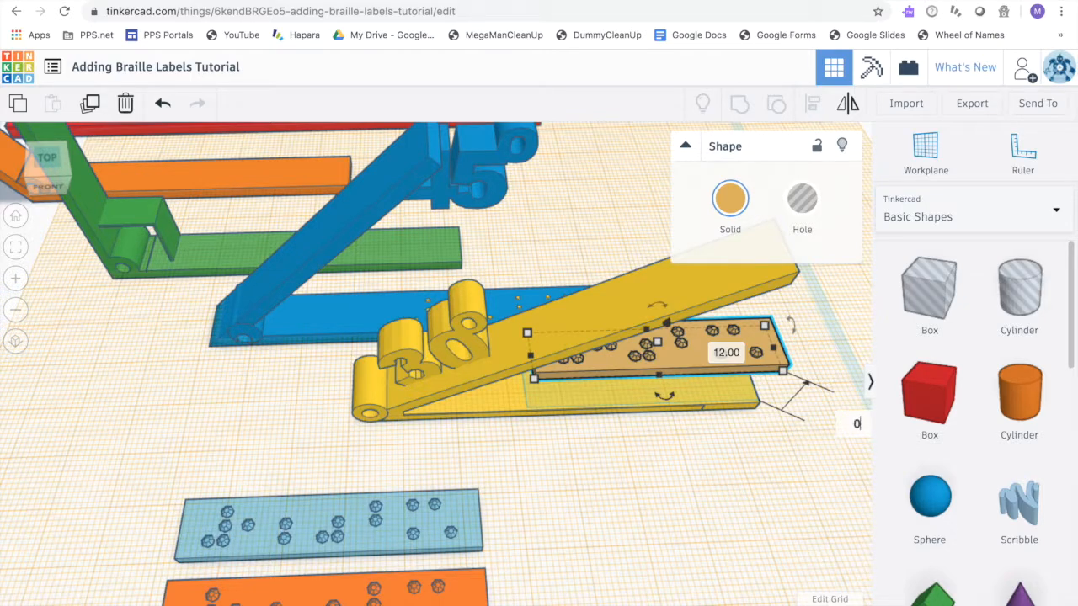
{"action": "key", "text": "Return"}
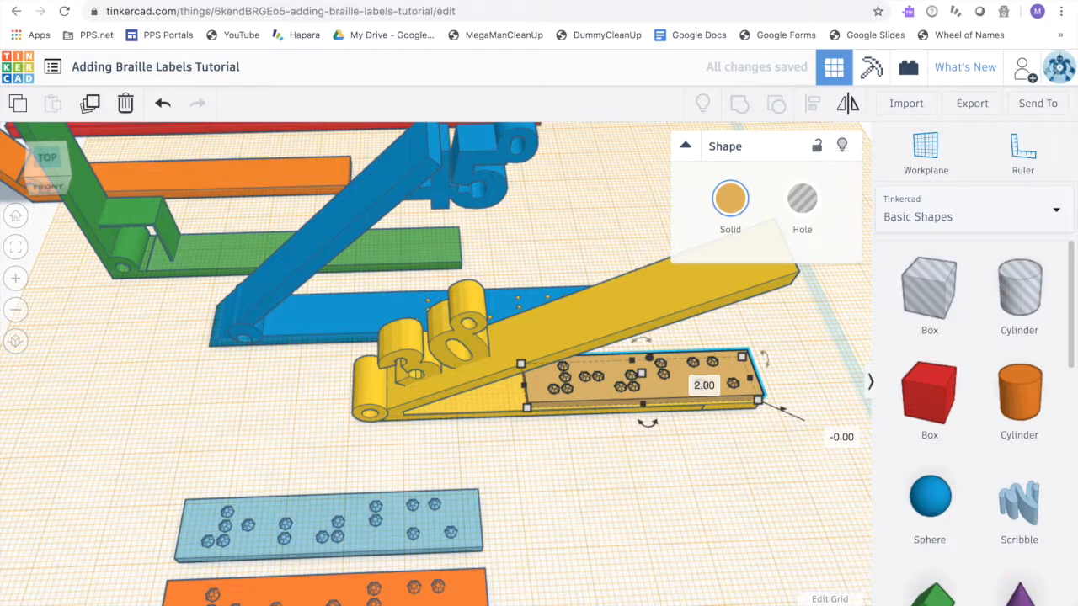
- Sink the tan braille label into the 30° base by setting its height above the workplane to -2
{"action": "left_click", "coordinate": [849, 434]}
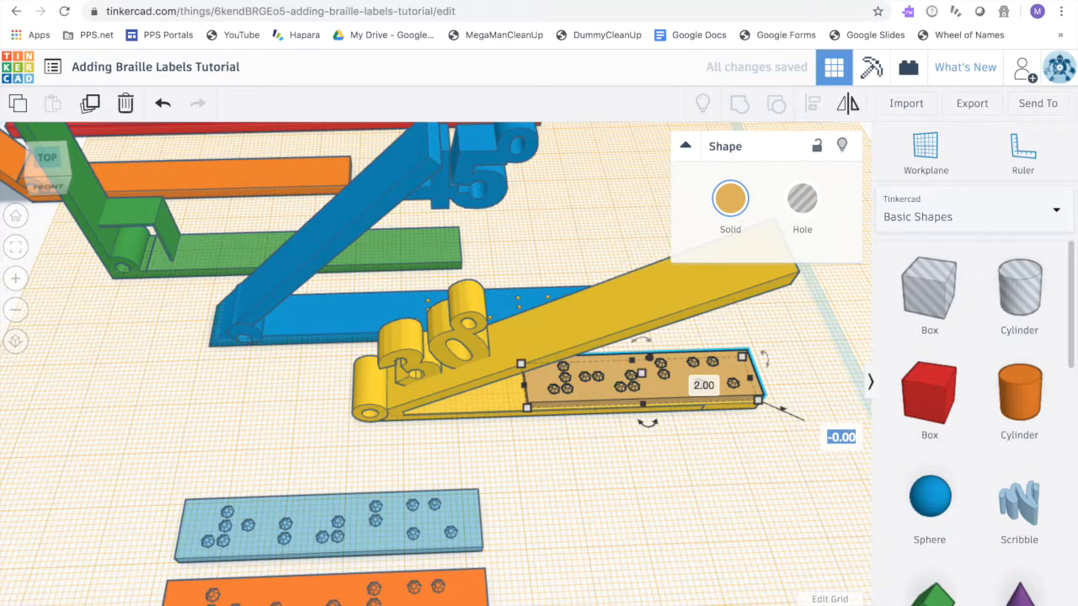
{"action": "type", "text": "-2"}
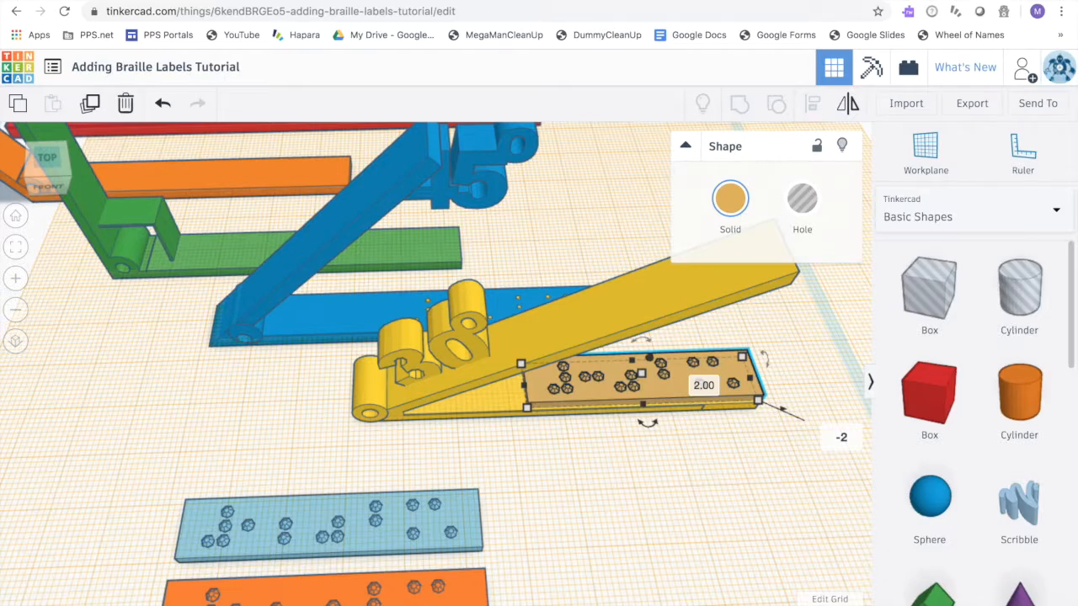
{"action": "key", "text": "Return"}
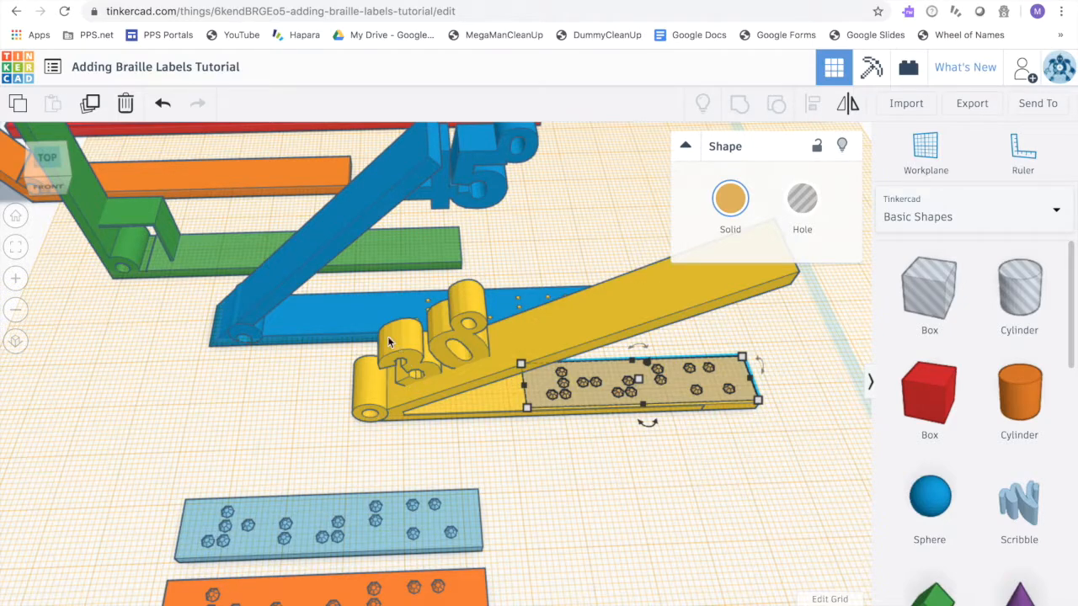
- Place a workplane on the top face of the blue 45° base and set the yellow braille label's height to -2
{"action": "key", "text": "w"}
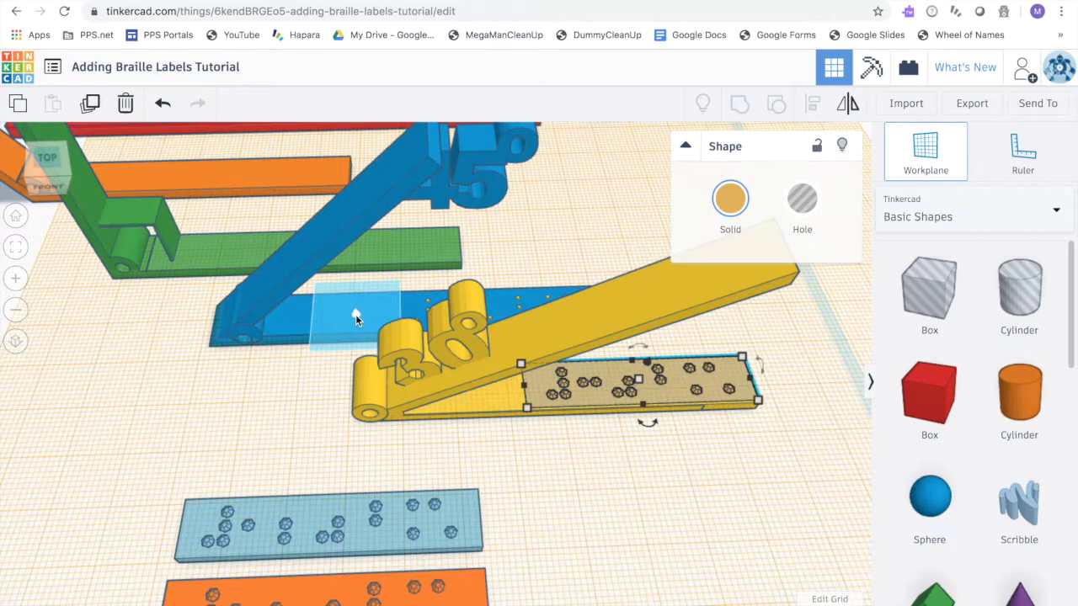
{"action": "left_click", "coordinate": [355, 314]}
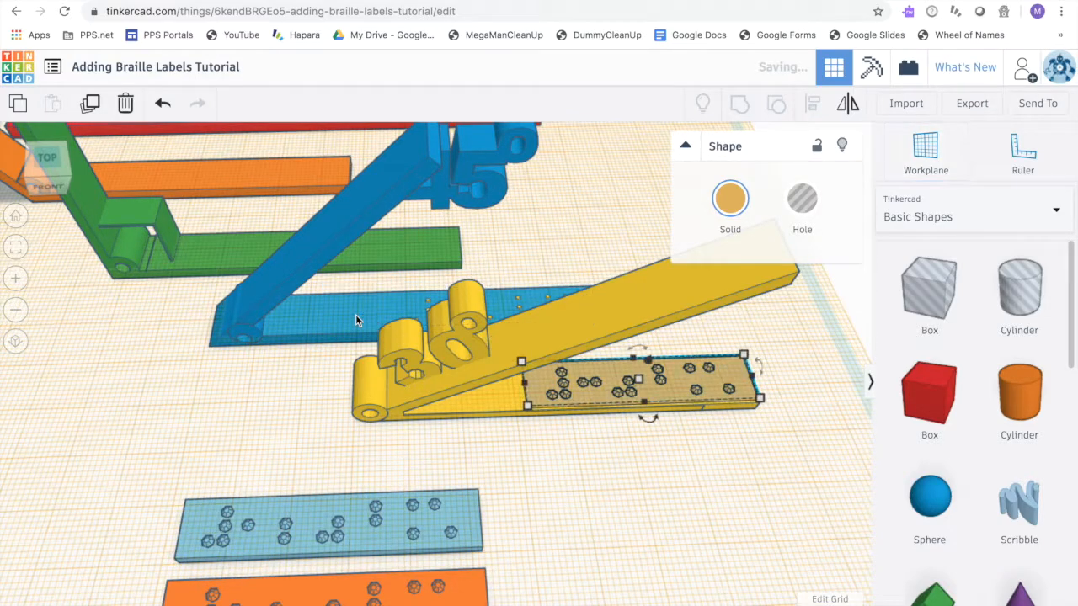
{"action": "left_click", "coordinate": [428, 308]}
{"action": "left_click_drag", "start_coordinate": [500, 291], "coordinate": [506, 226]}
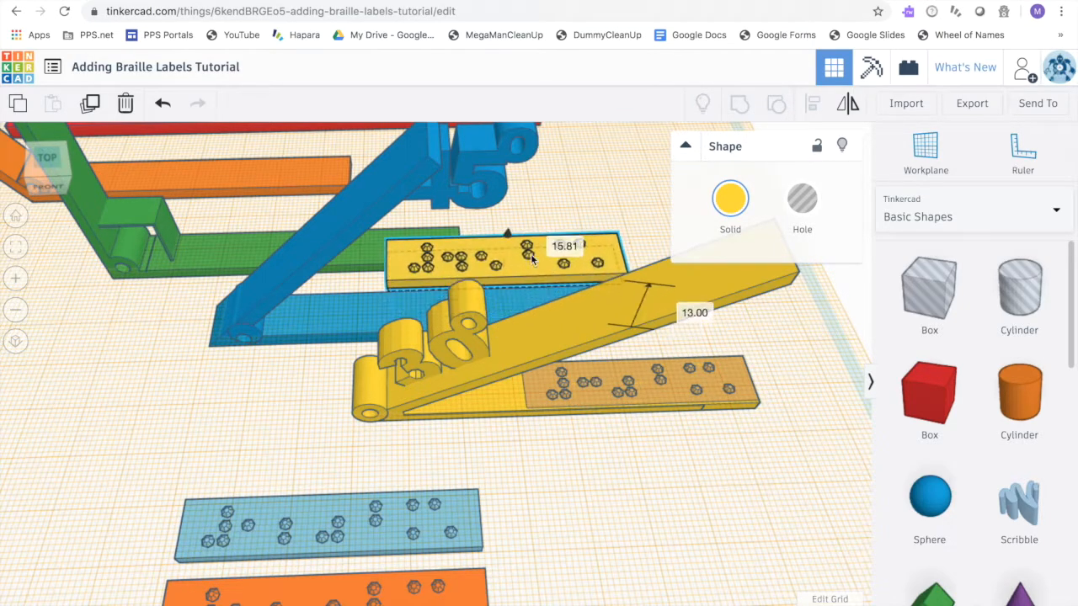
{"action": "left_click", "coordinate": [695, 312]}
{"action": "type", "text": "-2"}
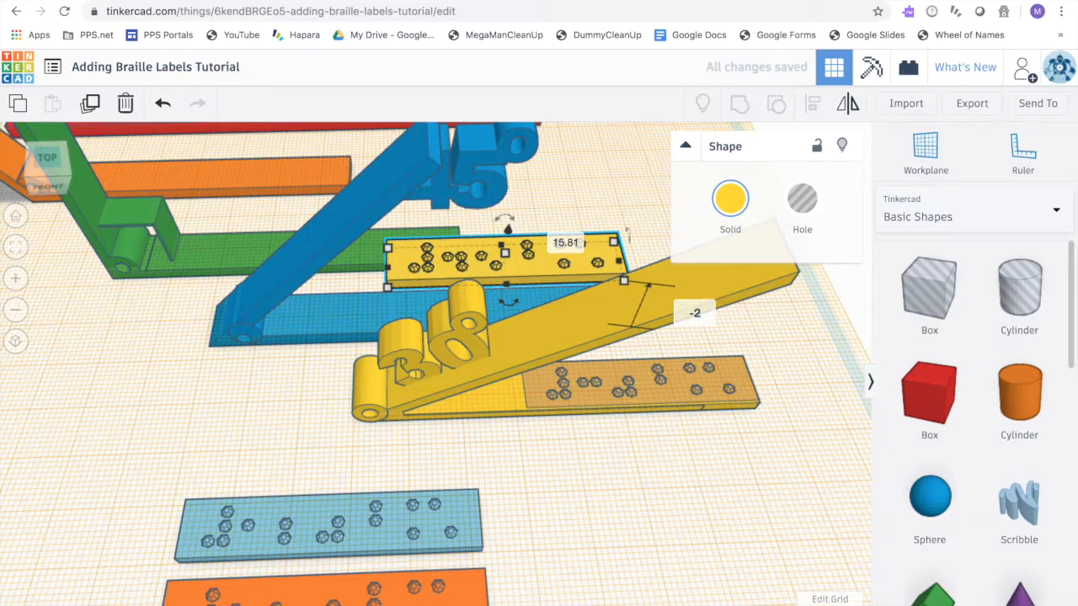
{"action": "key", "text": "Return"}
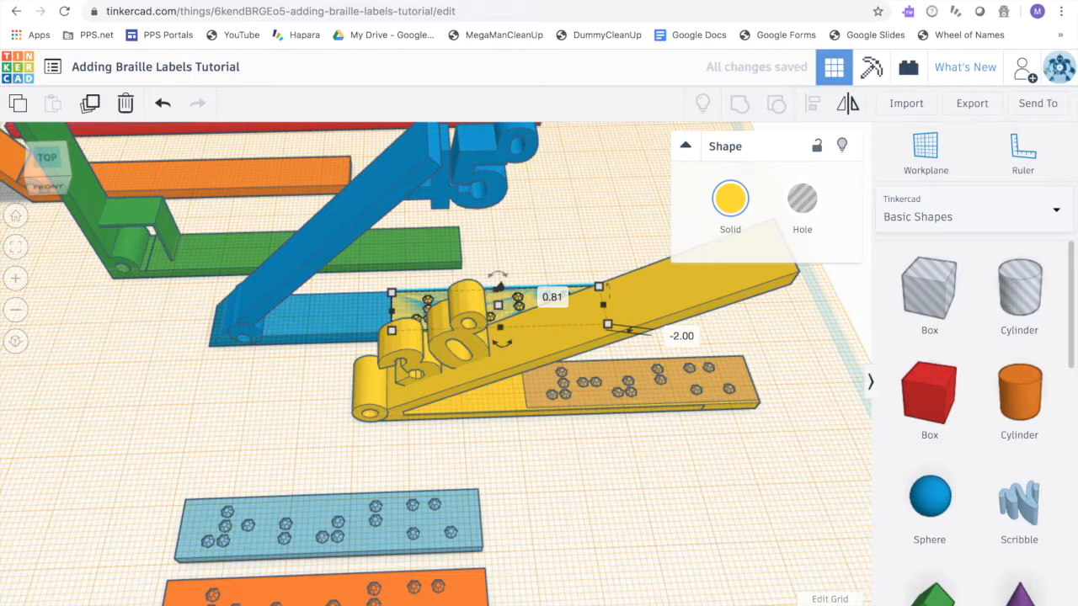
- Group the yellow braille label with the blue 45° model and return the workplane to the ground plane
{"action": "left_click", "coordinate": [338, 320], "text": "shift"}
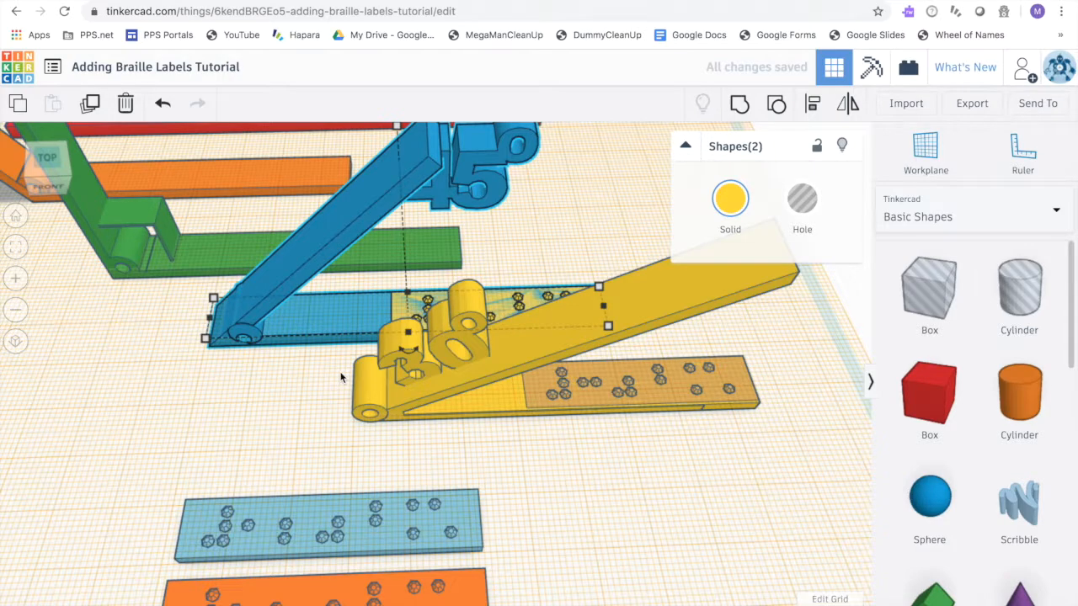
{"action": "key", "text": "ctrl+g"}
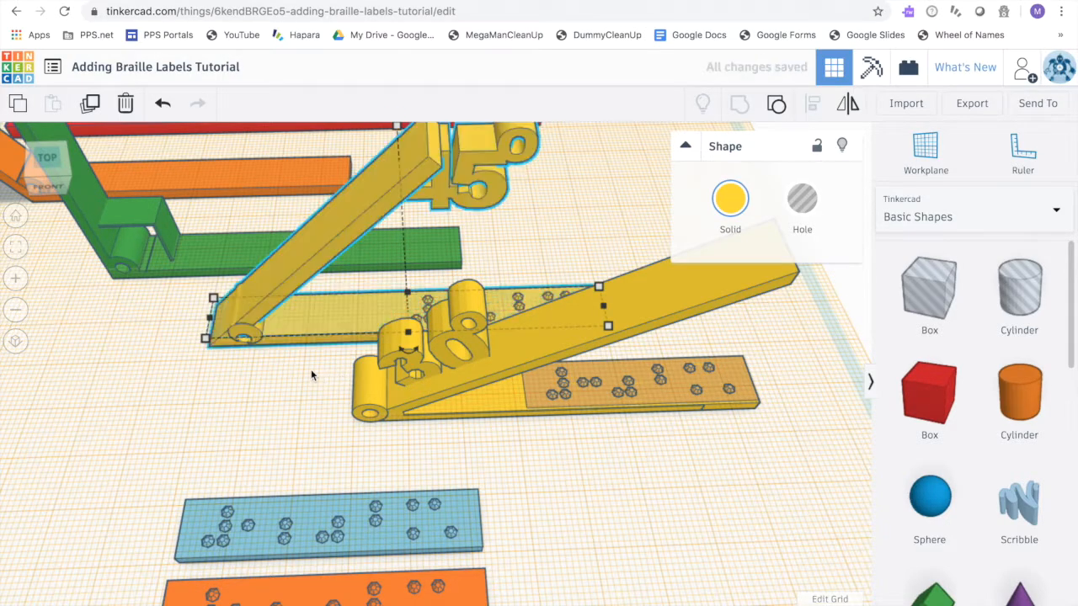
{"action": "left_click", "coordinate": [198, 405]}
{"action": "scroll", "coordinate": [200, 402], "scroll_direction": "down", "scroll_amount": 5}
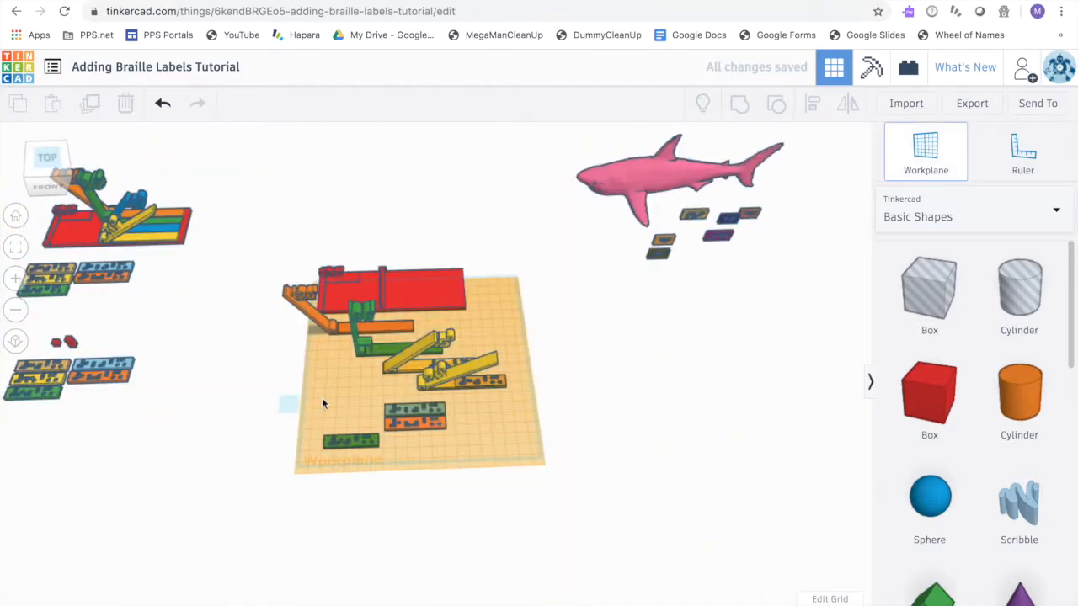
{"action": "left_click", "coordinate": [342, 396]}
- Align the green braille label with the free end of the green 90° model's base
{"action": "scroll", "coordinate": [341, 421], "scroll_direction": "up", "scroll_amount": 8}
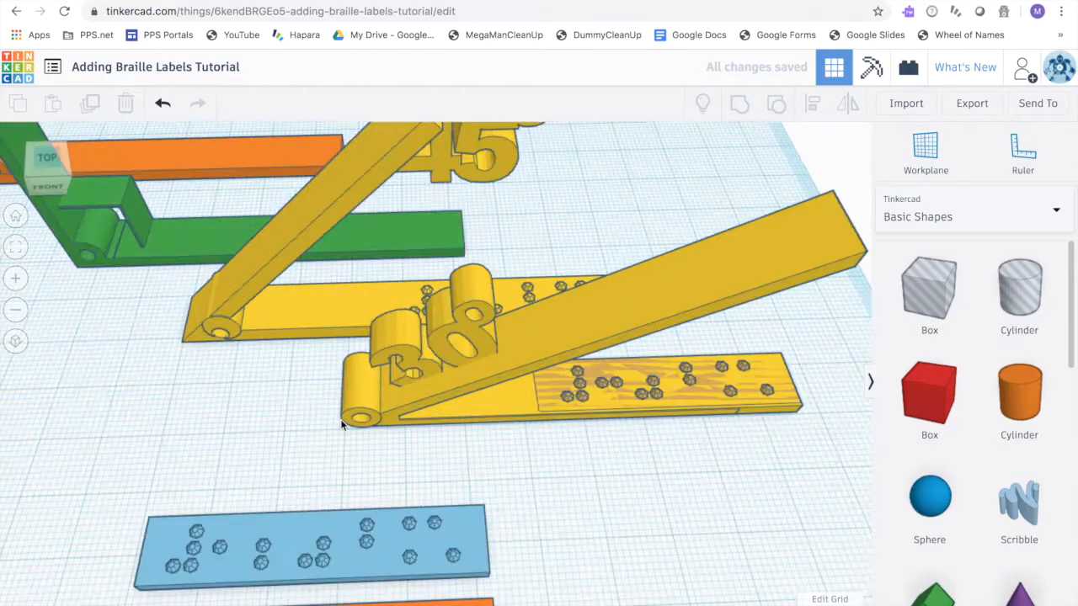
{"action": "scroll", "coordinate": [264, 421], "scroll_direction": "down", "scroll_amount": 2}
{"action": "middle_click_drag", "start_coordinate": [290, 422], "coordinate": [645, 392]}
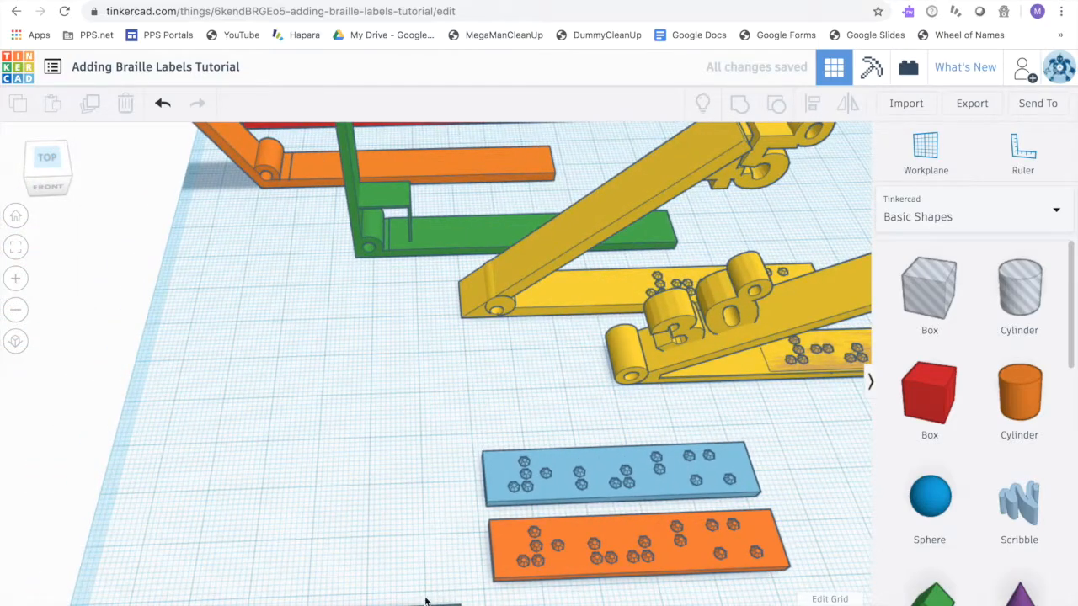
{"action": "left_click", "coordinate": [429, 603]}
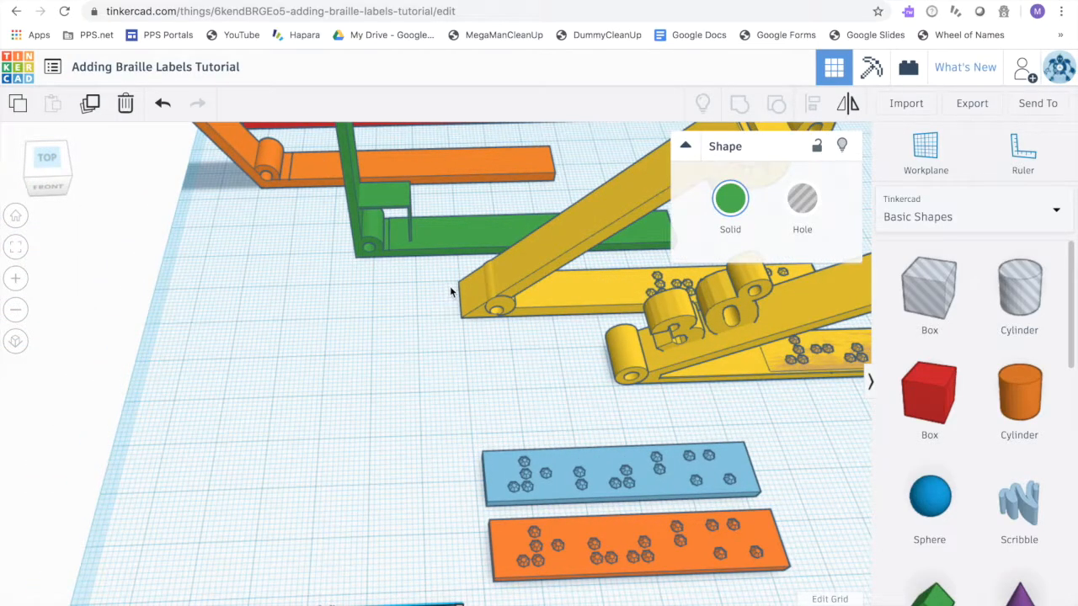
{"action": "left_click", "coordinate": [460, 239], "text": "shift"}
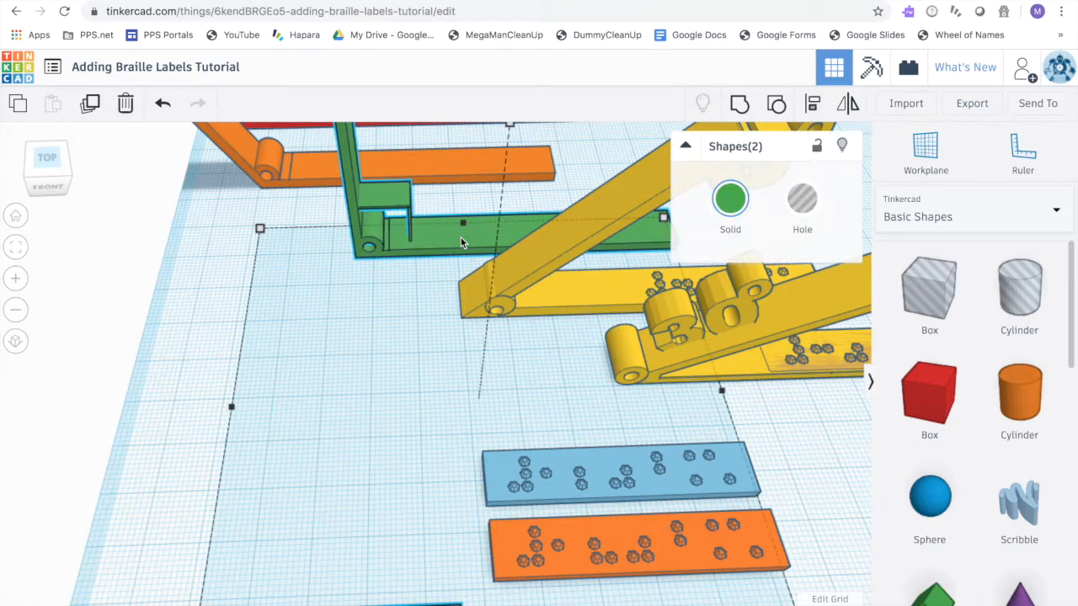
{"action": "scroll", "coordinate": [536, 315], "scroll_direction": "down", "scroll_amount": 5}
{"action": "scroll", "coordinate": [554, 382], "scroll_direction": "down", "scroll_amount": 2}
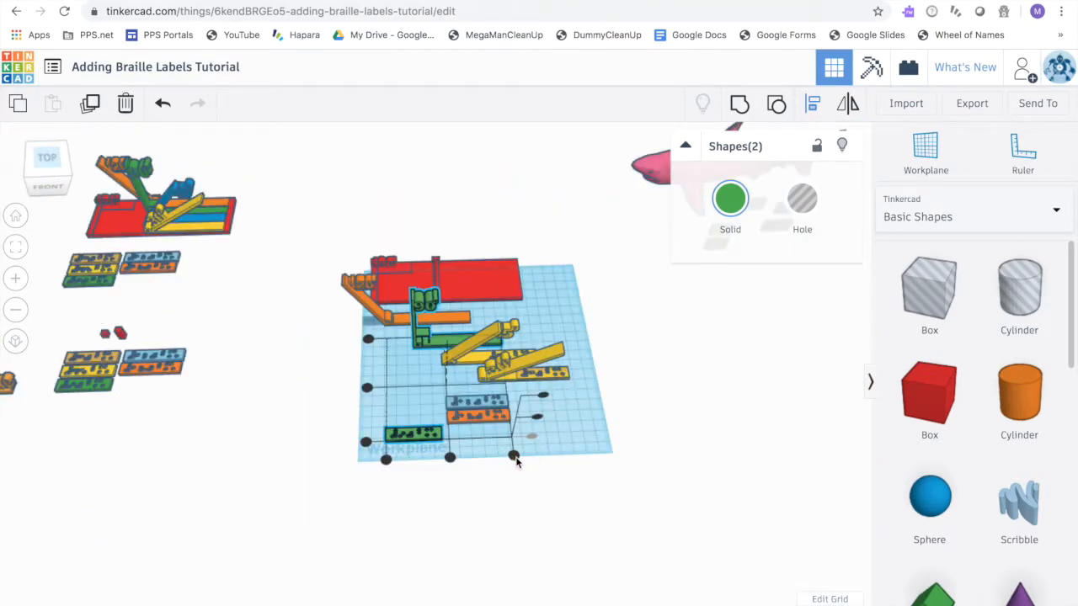
{"action": "left_click", "coordinate": [395, 338]}
{"action": "scroll", "coordinate": [439, 364], "scroll_direction": "up", "scroll_amount": 6}
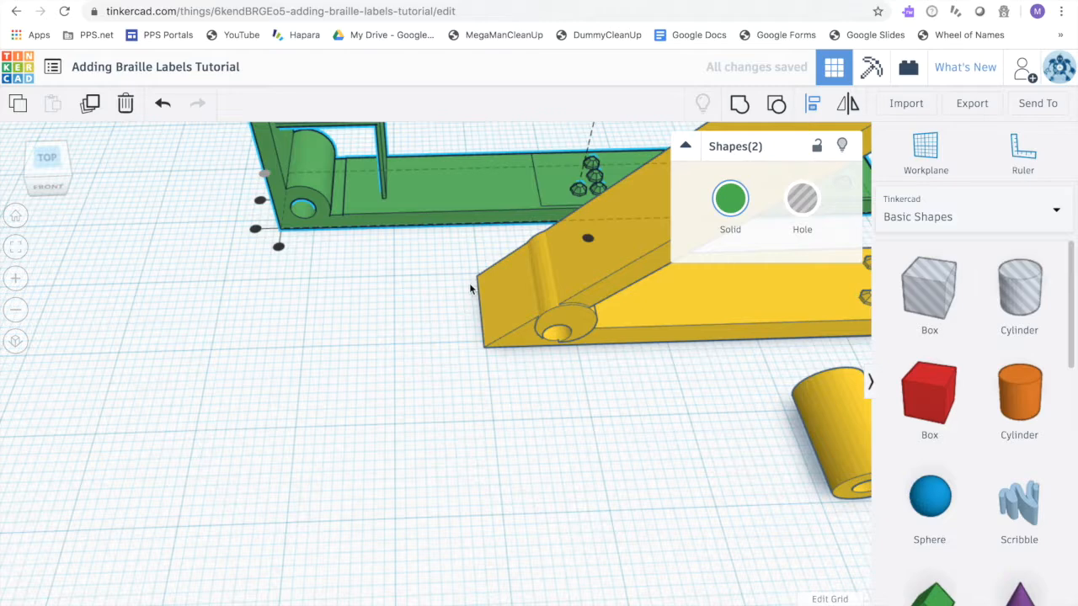
- Place a workplane on the top face of the green 90° base and raise the green braille label to 5 mm above it
{"action": "key", "text": "w"}
{"action": "left_click", "coordinate": [488, 195]}
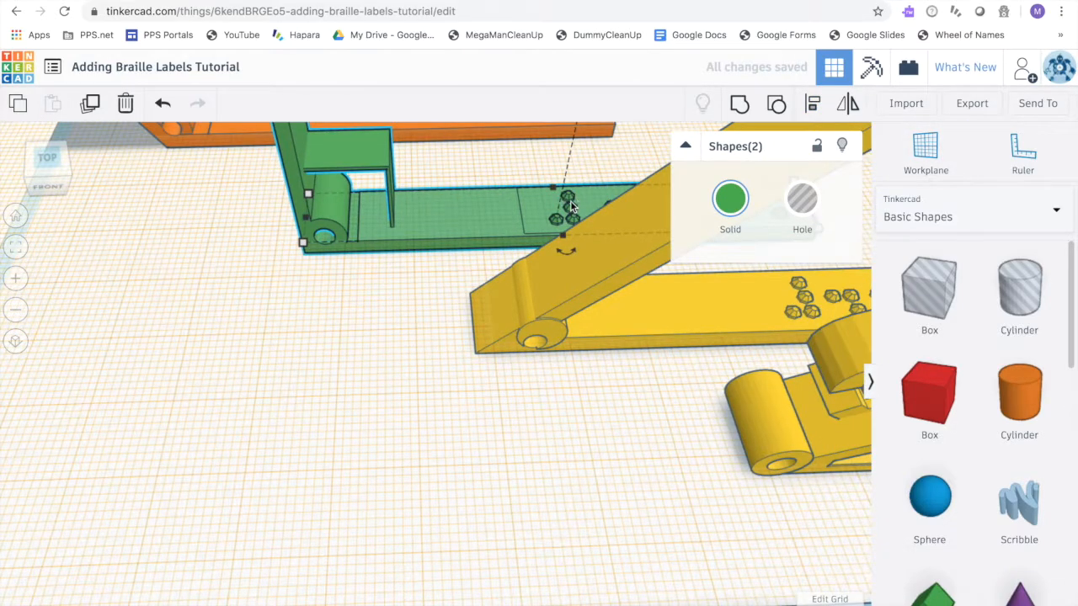
{"action": "left_click", "coordinate": [467, 266]}
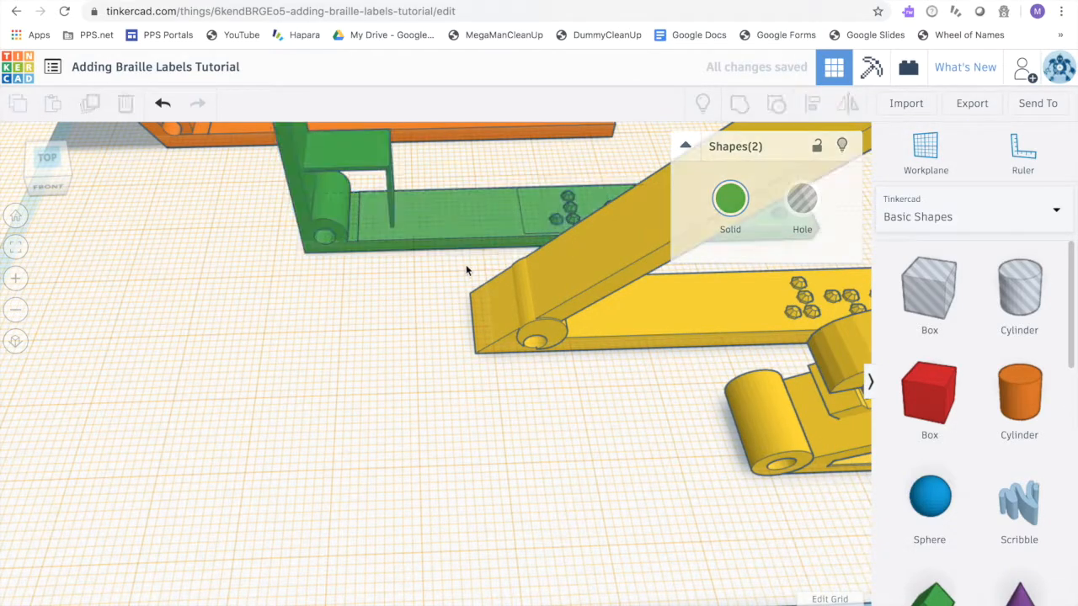
{"action": "left_click", "coordinate": [571, 208]}
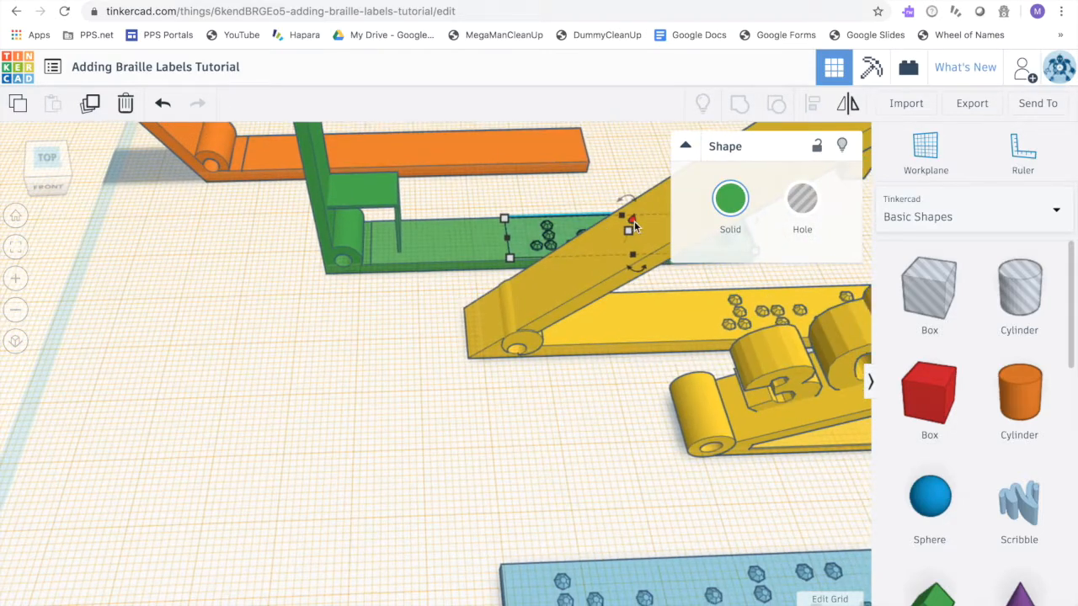
{"action": "left_click_drag", "start_coordinate": [626, 224], "coordinate": [631, 203]}
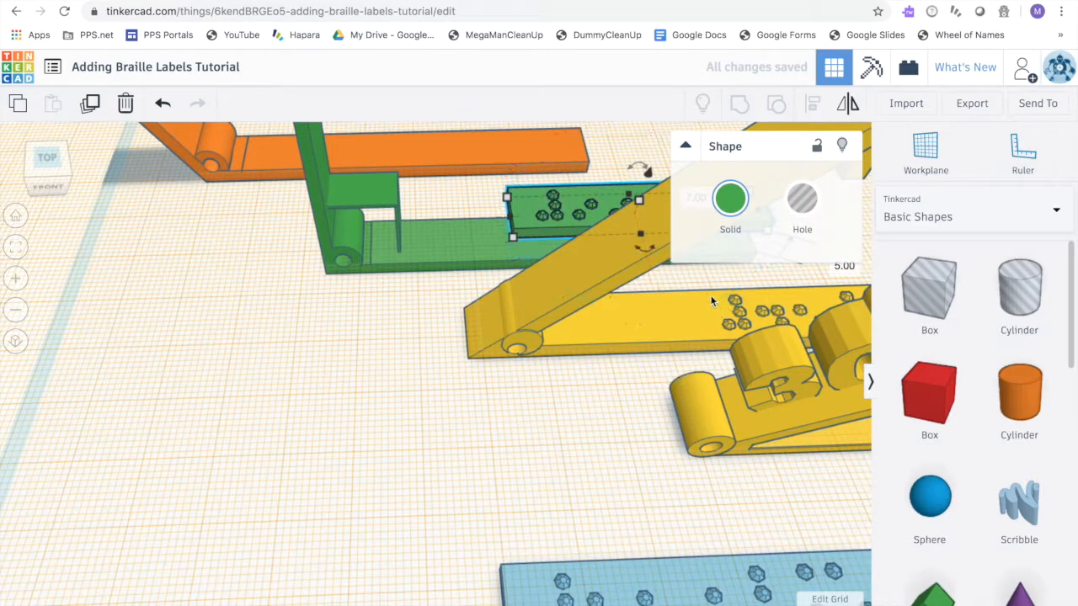
- Sink the green braille label into the 90° base by setting its height above the workplane to -2
{"action": "scroll", "coordinate": [758, 324], "scroll_direction": "down", "scroll_amount": 4}
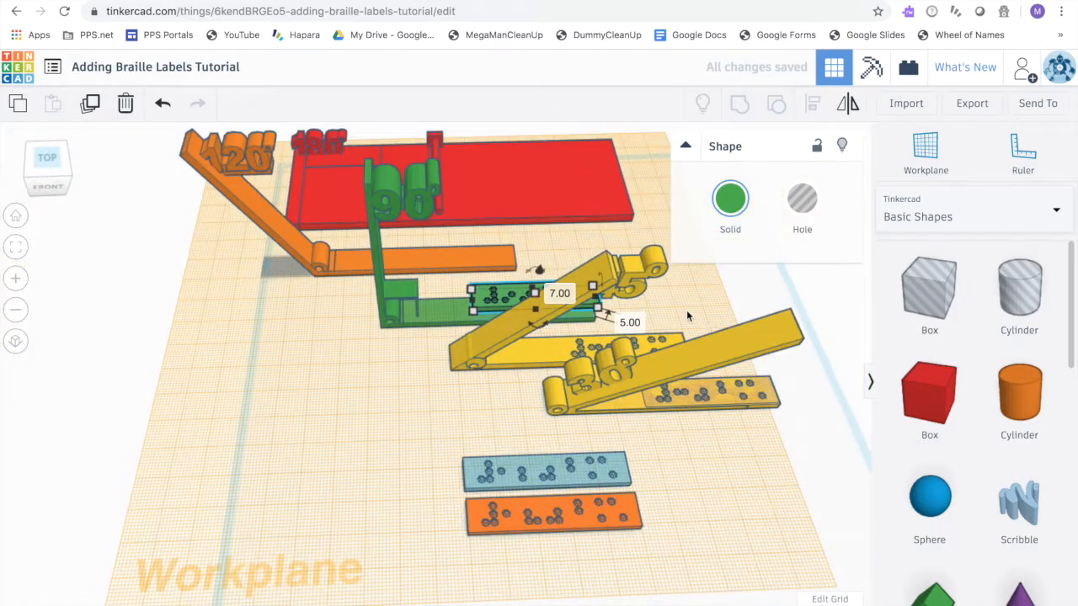
{"action": "left_click", "coordinate": [634, 323]}
{"action": "type", "text": "-2"}
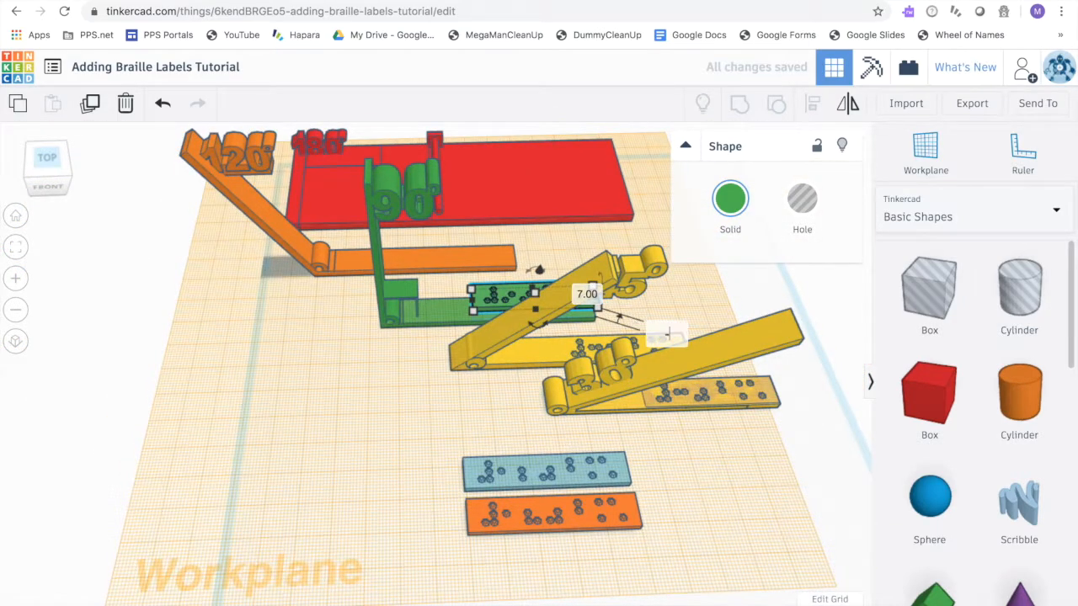
{"action": "key", "text": "Return"}
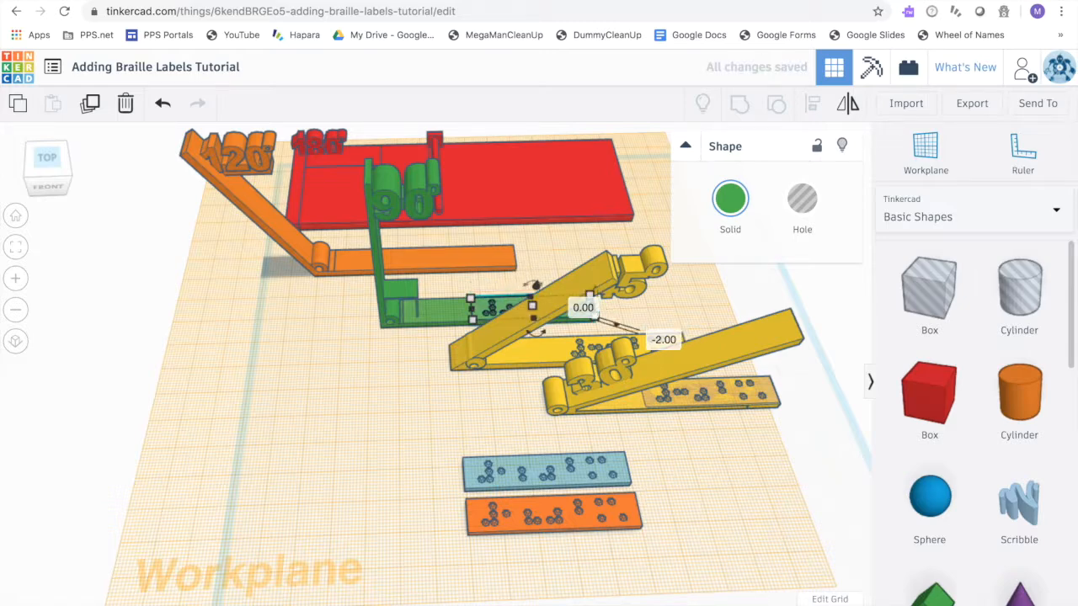
{"action": "scroll", "coordinate": [466, 307], "scroll_direction": "up", "scroll_amount": 3}
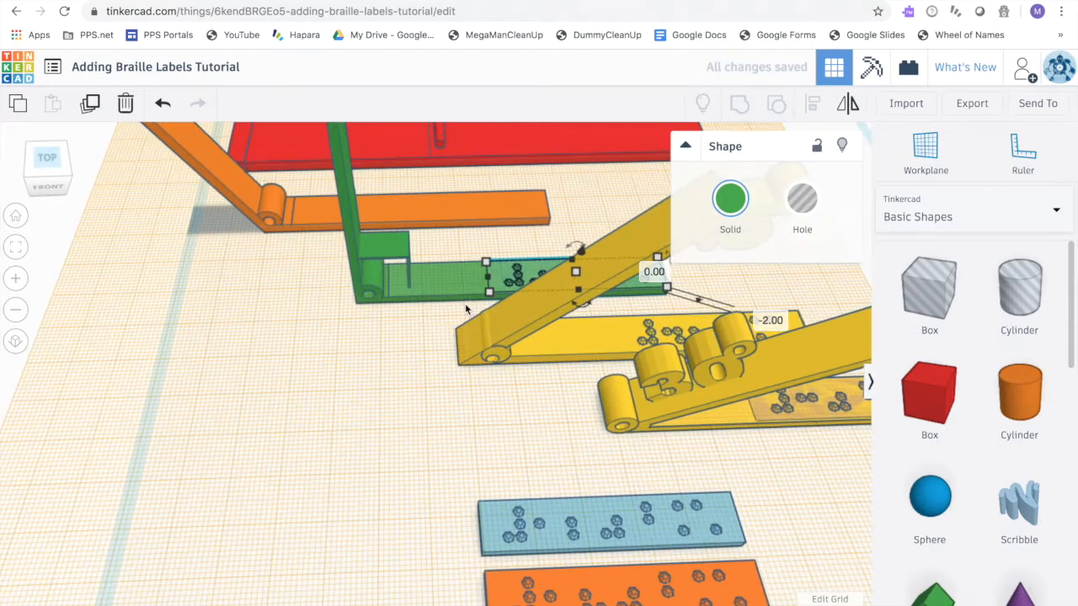
- Return the workplane to the ground plane and align the light blue braille label with the free end of the orange 120° model's base
{"action": "left_click", "coordinate": [433, 331]}
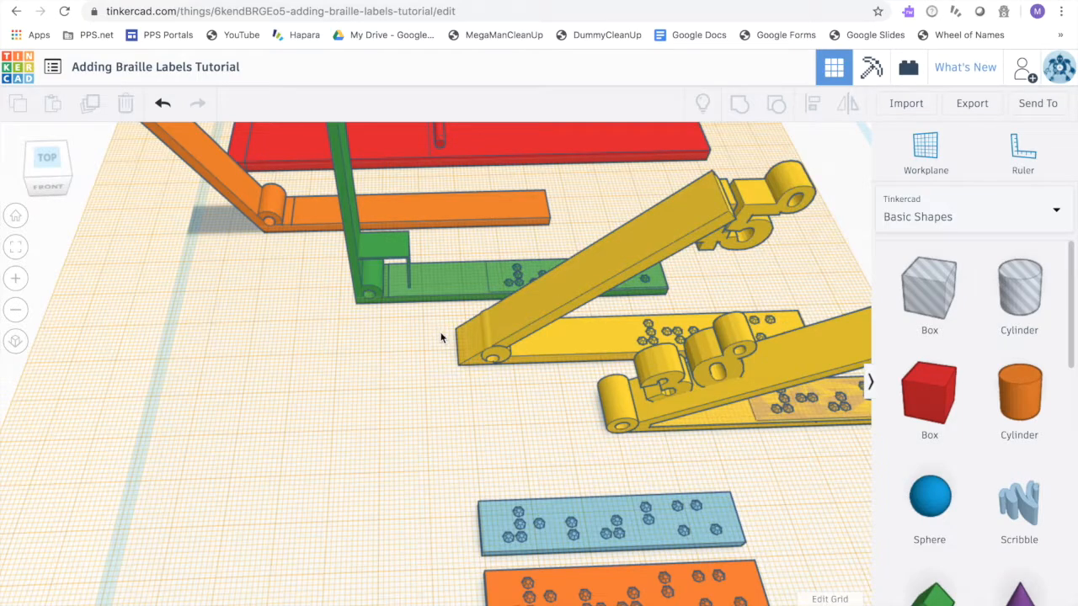
{"action": "scroll", "coordinate": [440, 335], "scroll_direction": "down", "scroll_amount": 10}
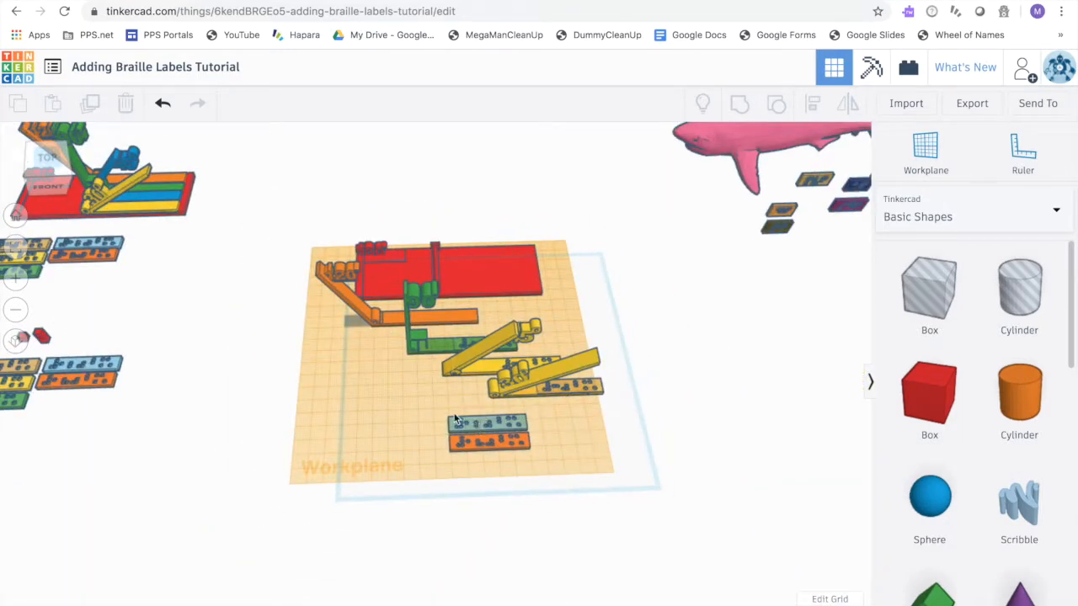
{"action": "left_click", "coordinate": [468, 421]}
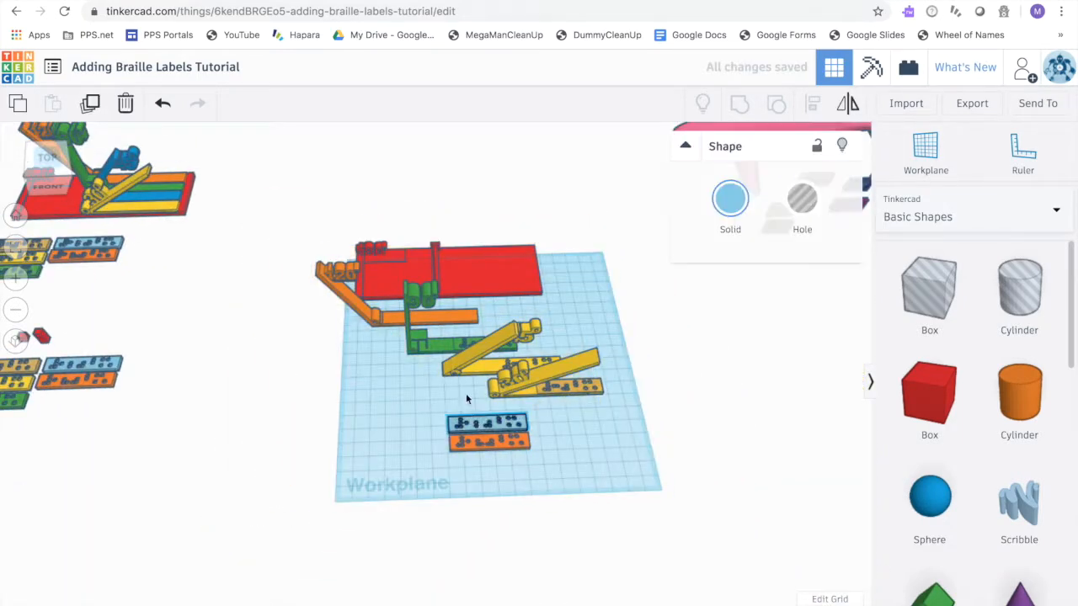
{"action": "left_click", "coordinate": [393, 320], "text": "shift"}
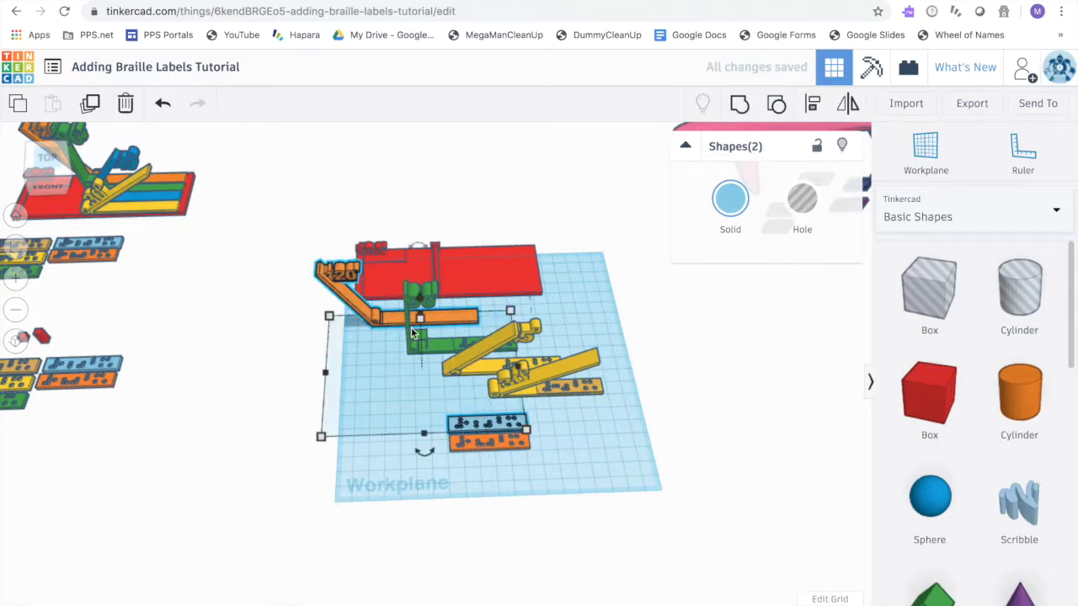
{"action": "left_click", "coordinate": [311, 318]}
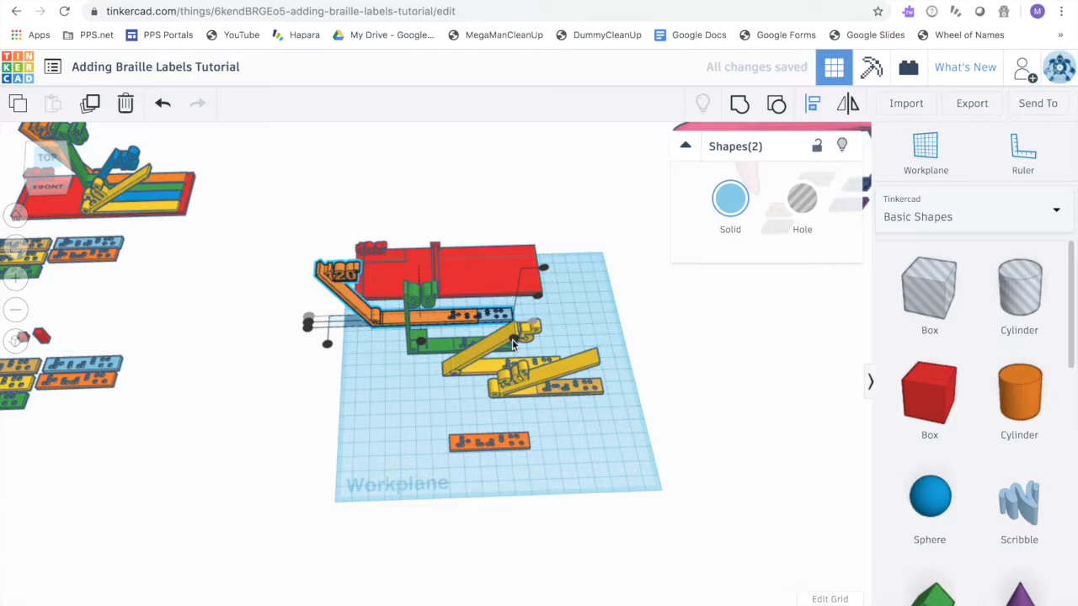
- Group the light blue braille label with the 120° model and return the workplane to the ground plane
{"action": "key", "text": "ctrl+g"}
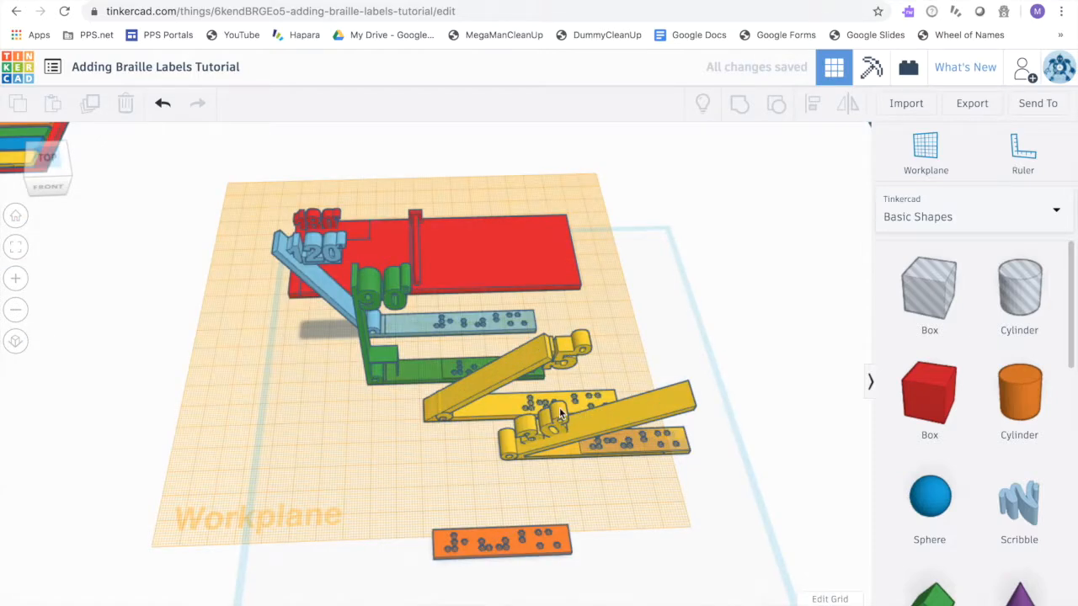
{"action": "key", "text": "w"}
{"action": "left_click", "coordinate": [404, 450]}
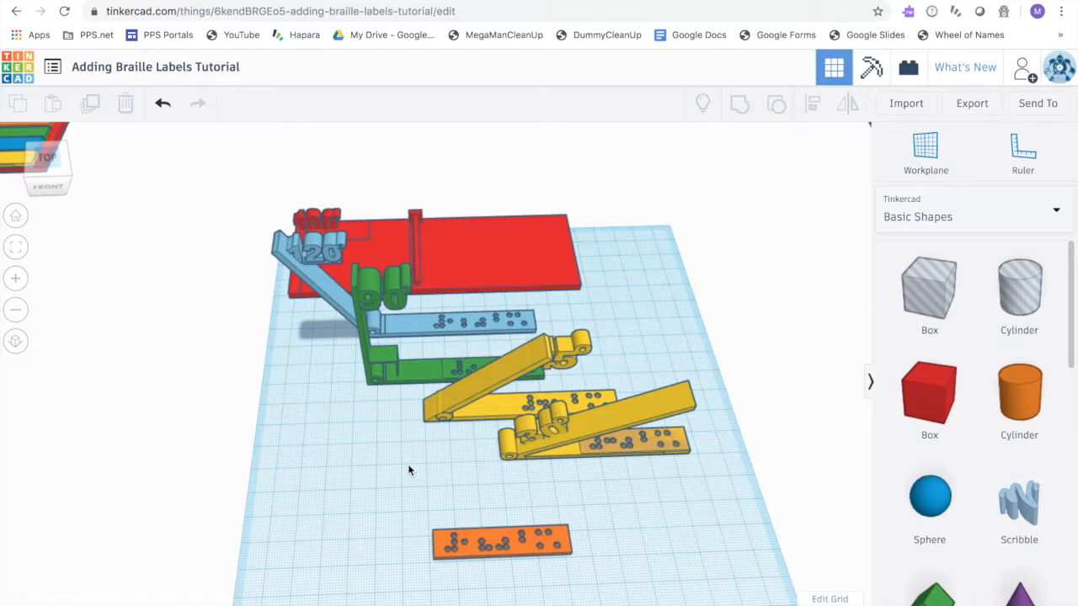
{"action": "left_click", "coordinate": [479, 536]}
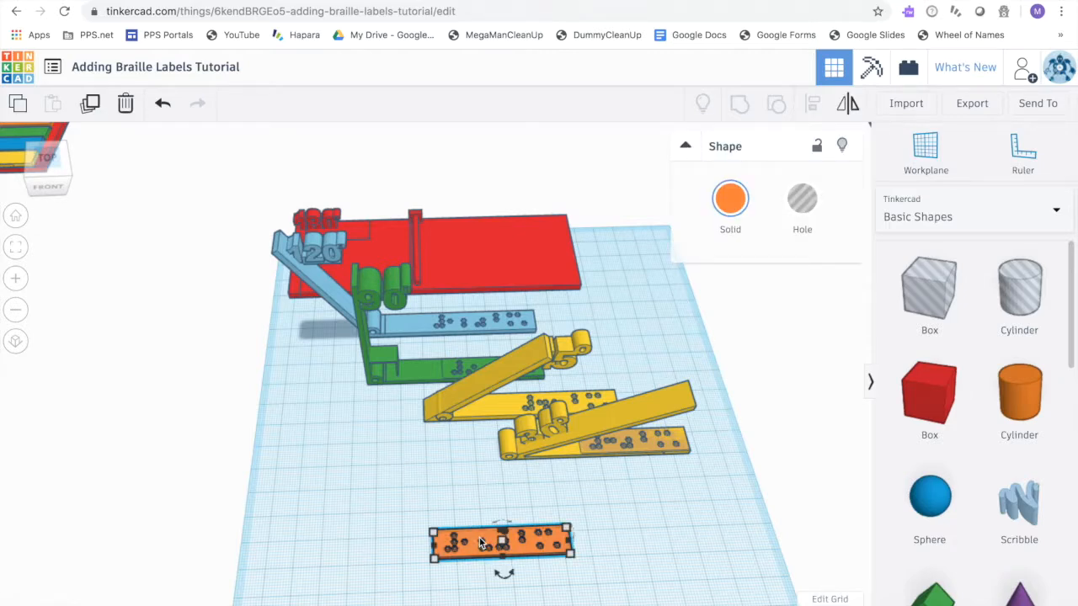
{"action": "left_click", "coordinate": [583, 479]}
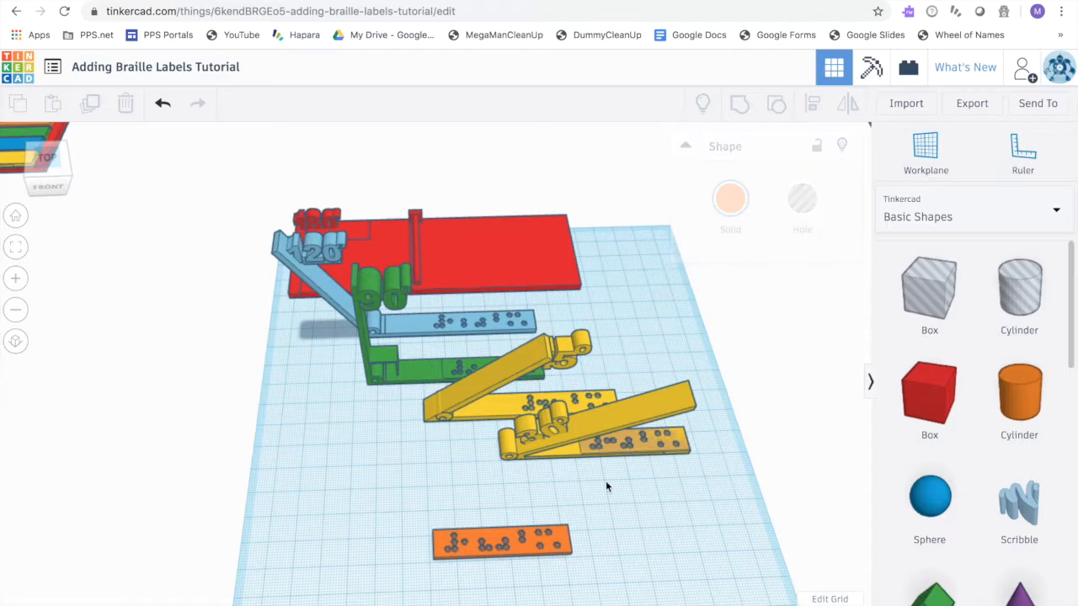
- Group the tan braille label with the yellow 30° model
{"action": "scroll", "coordinate": [614, 478], "scroll_direction": "down", "scroll_amount": 2}
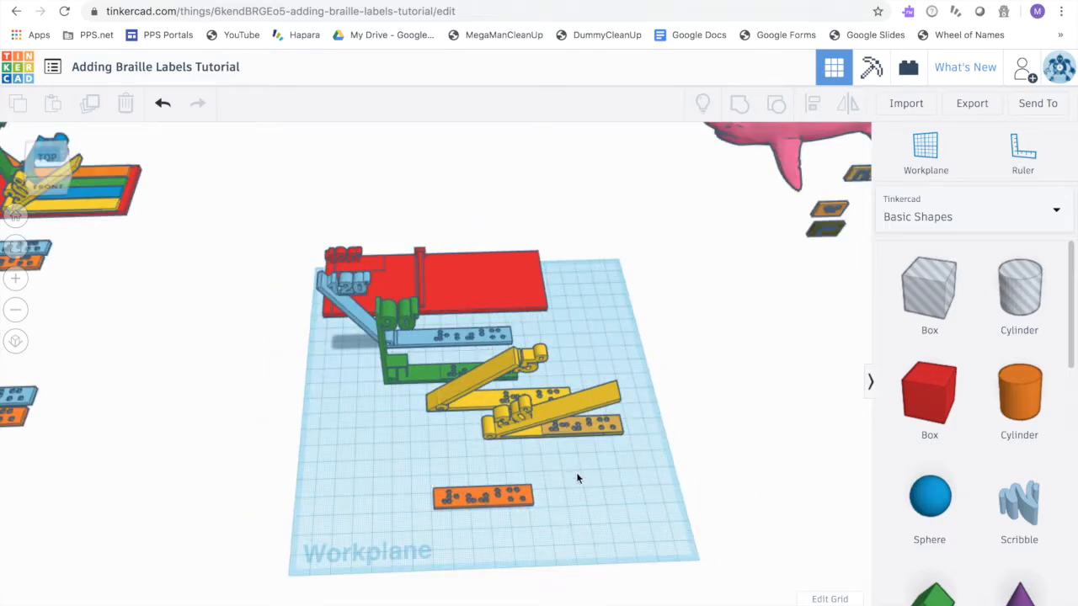
{"action": "right_click_drag", "start_coordinate": [577, 473], "coordinate": [593, 452]}
{"action": "left_click_drag", "start_coordinate": [597, 435], "coordinate": [600, 443]}
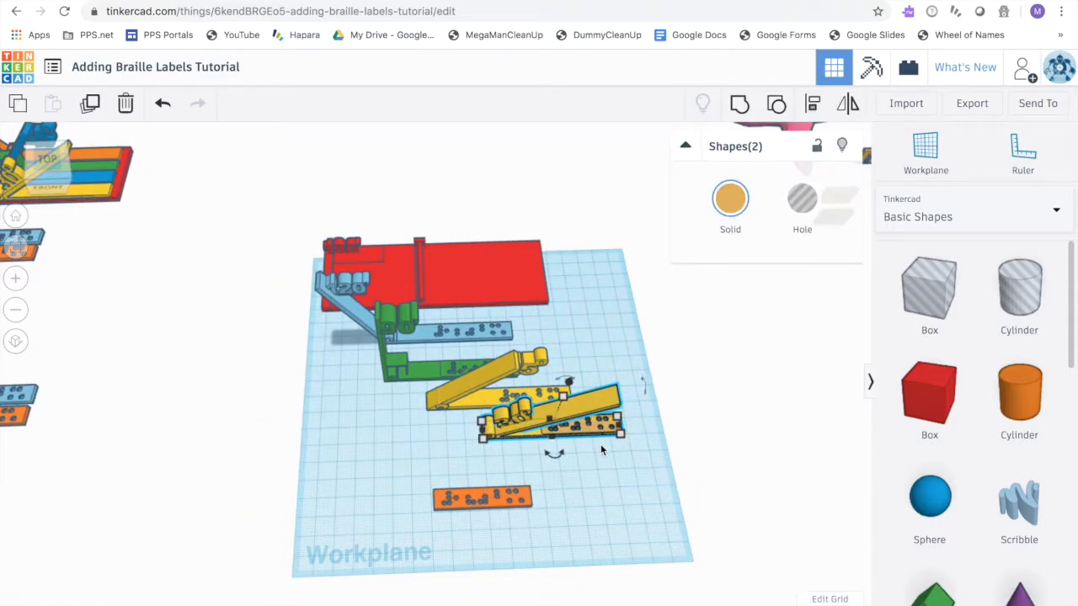
{"action": "key", "text": "ctrl+g"}
{"action": "left_click", "coordinate": [585, 464]}
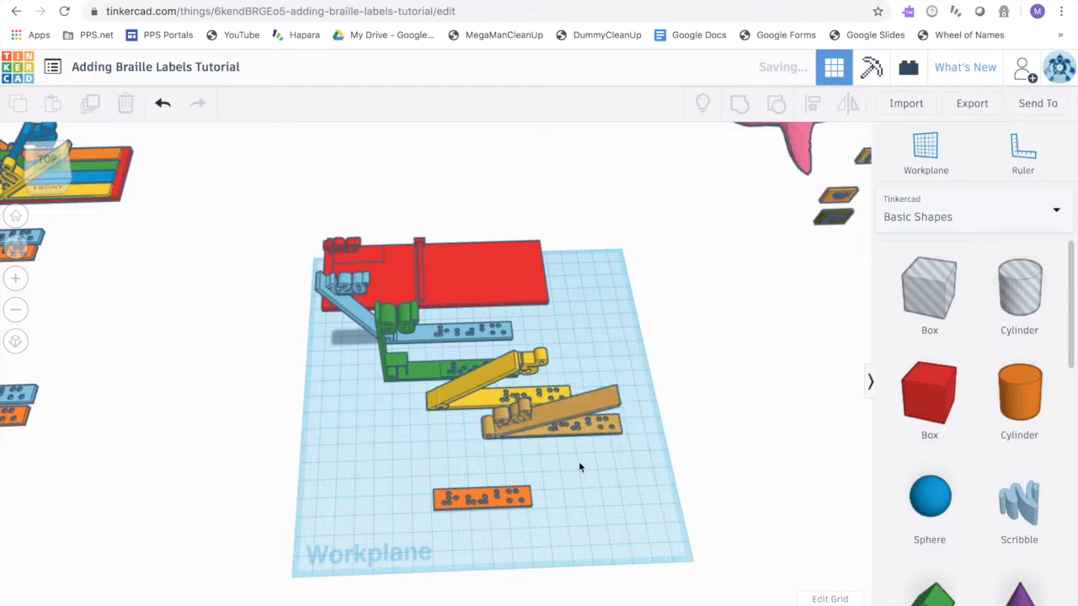
{"action": "left_click_drag", "start_coordinate": [540, 455], "coordinate": [382, 335]}
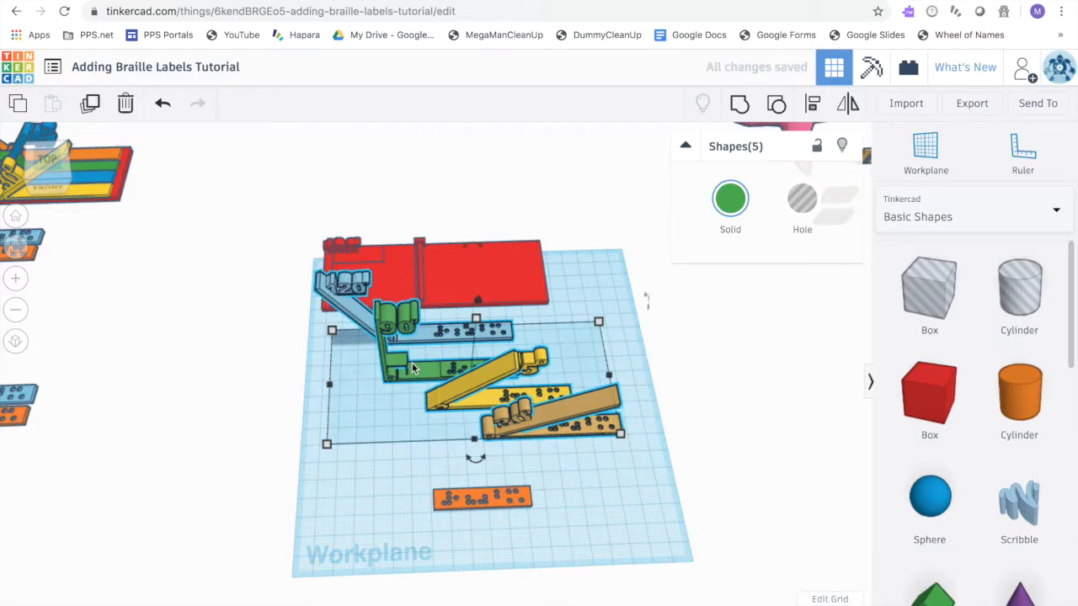
{"action": "key", "text": "Delete"}
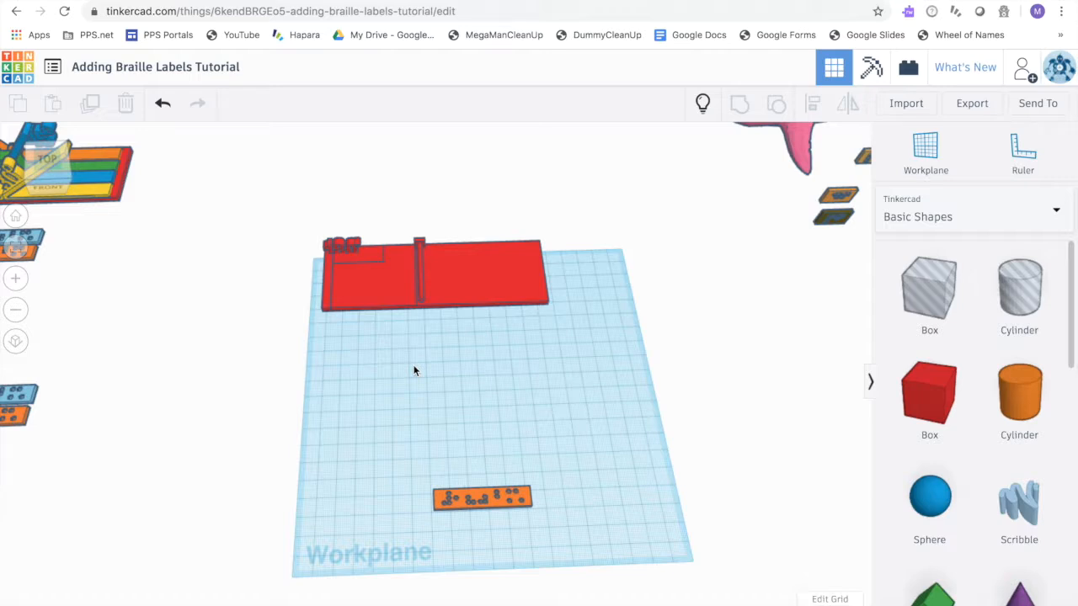
{"action": "key", "text": "ctrl+z"}
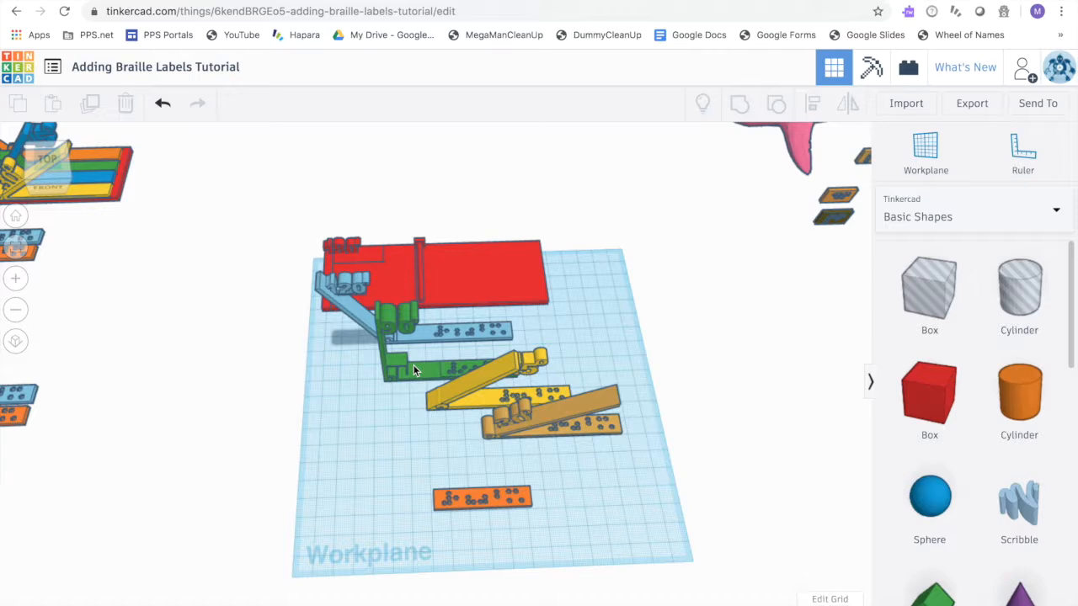
- Hide the labelled 30°, 45°, 90° and 120° models, leaving the red model and the orange braille label
{"action": "left_click_drag", "start_coordinate": [535, 450], "coordinate": [403, 329]}
{"action": "key", "text": "Delete"}
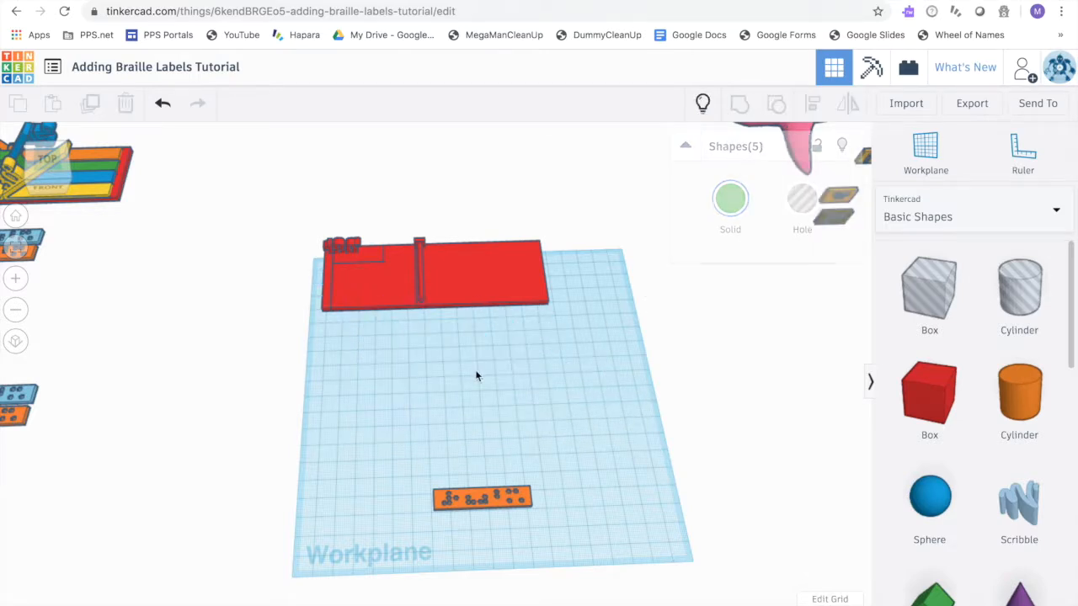
- Align the orange braille label with the back edge and the 180° end of the red model's base
{"action": "key", "text": "ctrl+a"}
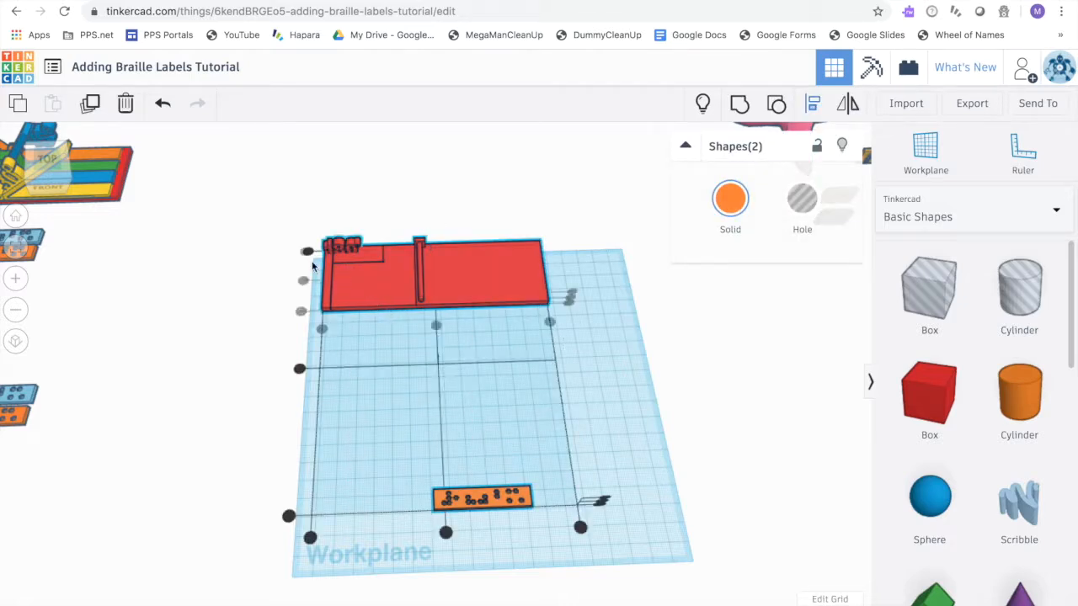
{"action": "left_click", "coordinate": [309, 253]}
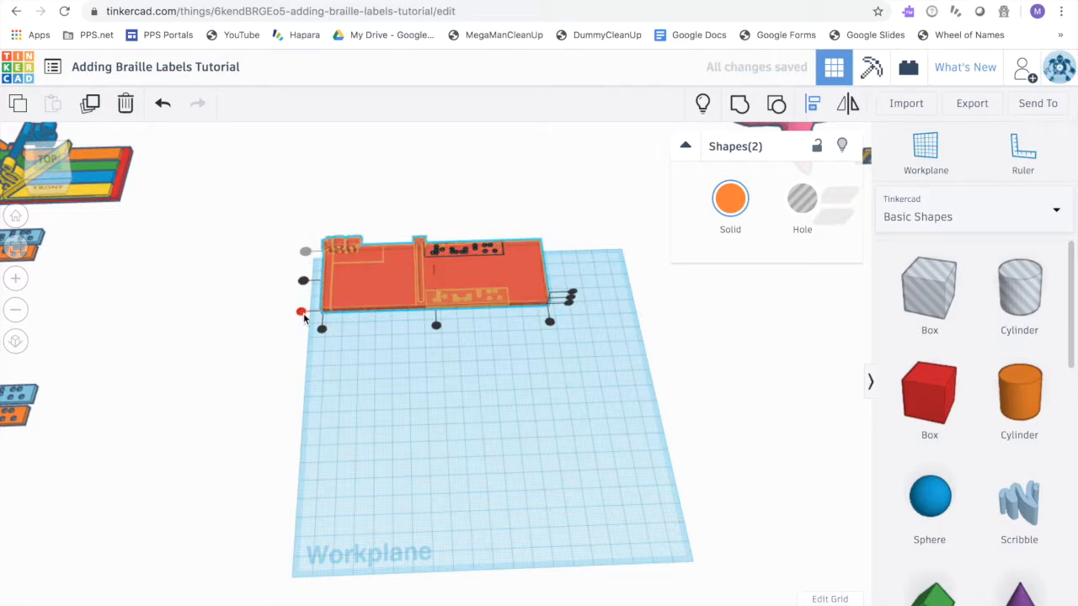
{"action": "left_click", "coordinate": [321, 330]}
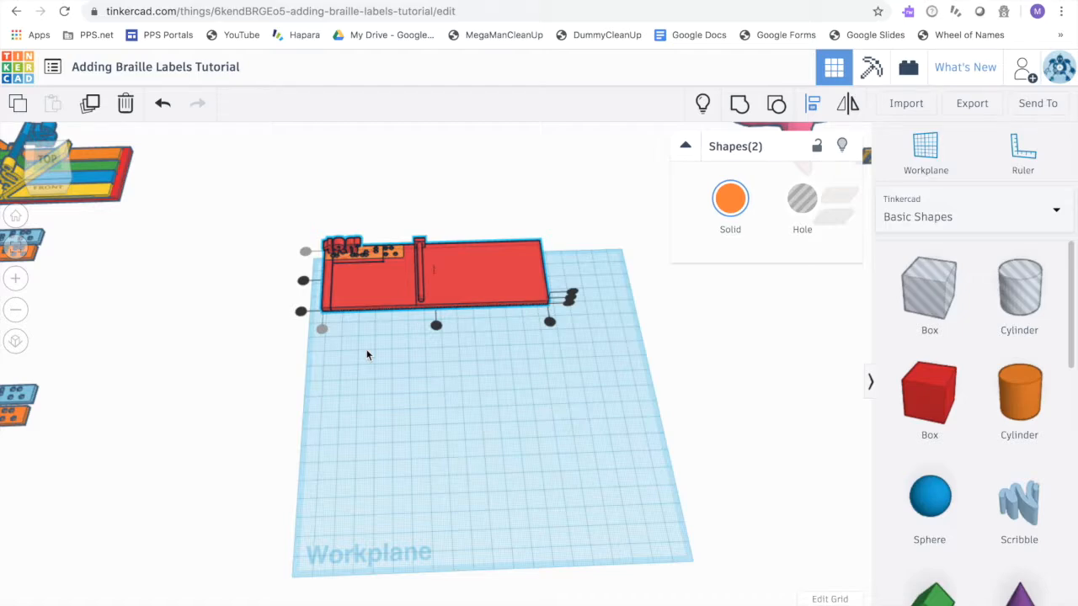
{"action": "left_click", "coordinate": [360, 336]}
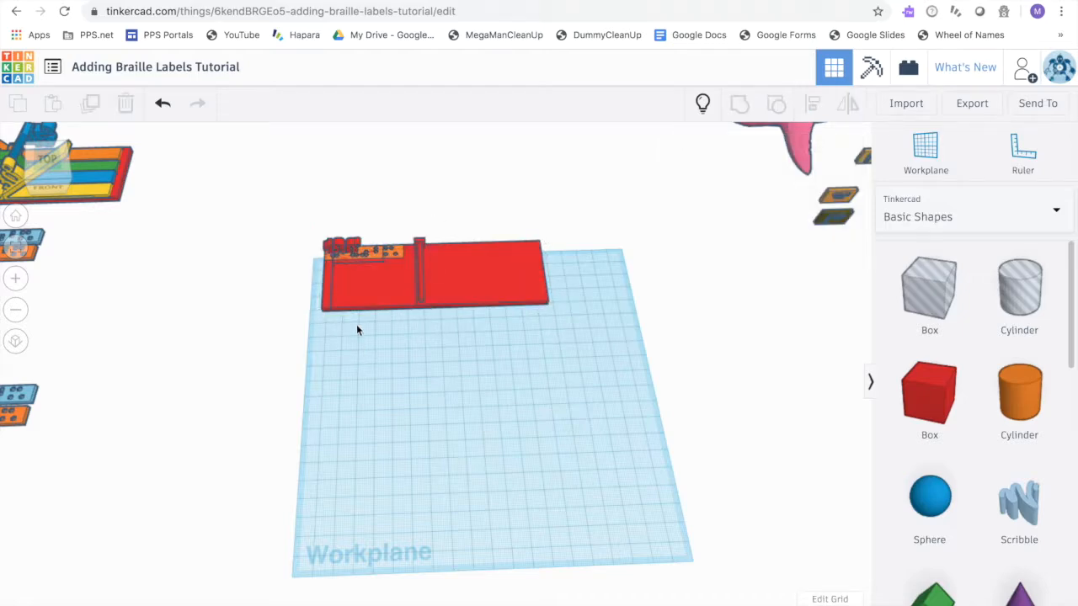
- Place a temporary workplane on the front face of the raised 180° numerals on the red model
{"action": "scroll", "coordinate": [350, 311], "scroll_direction": "up", "scroll_amount": 6}
{"action": "scroll", "coordinate": [368, 366], "scroll_direction": "down", "scroll_amount": 8}
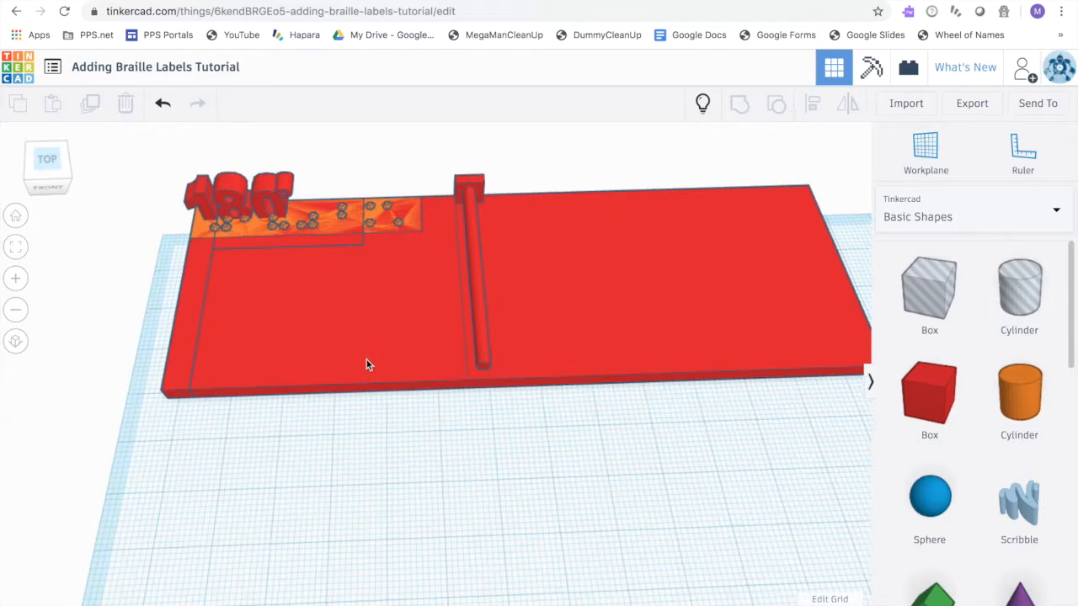
{"action": "scroll", "coordinate": [401, 399], "scroll_direction": "up", "scroll_amount": 2}
{"action": "key", "text": "w"}
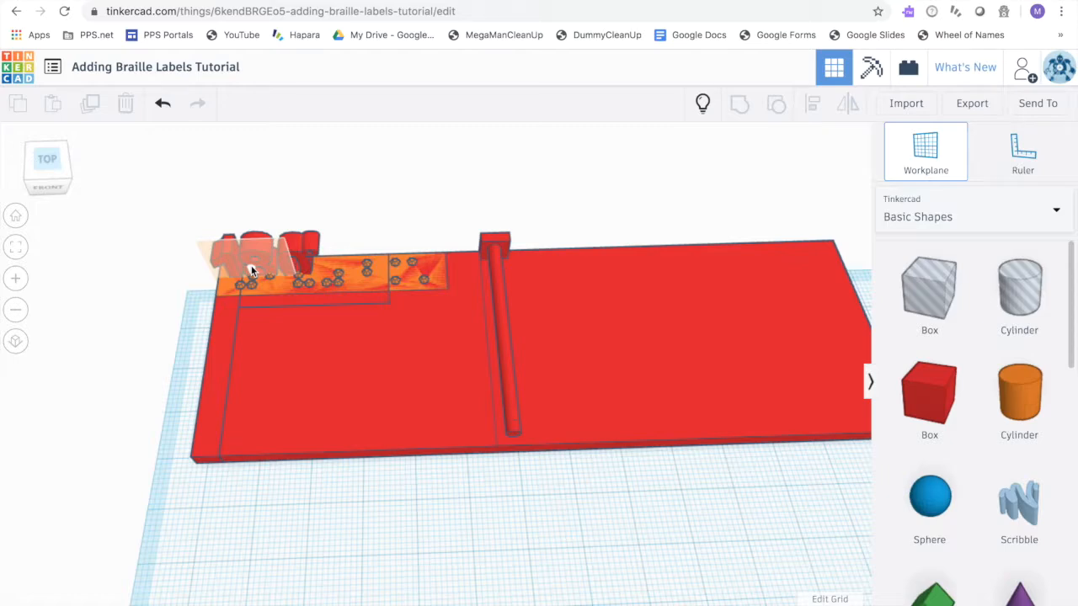
{"action": "left_click", "coordinate": [251, 269]}
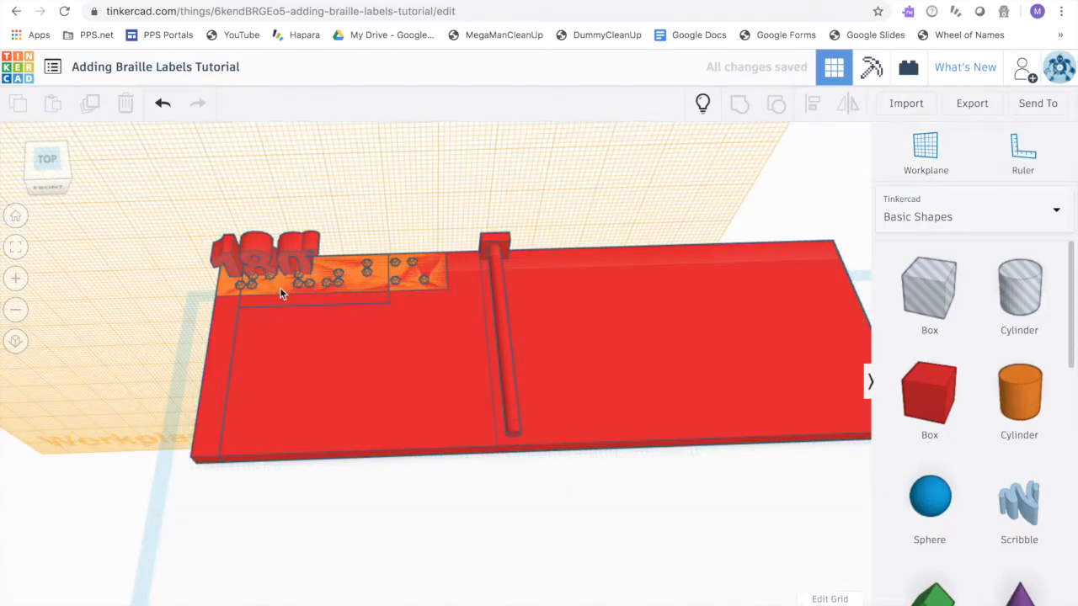
- Set the orange braille label's distance from the numerals' workplane to 0, and move it 4 mm forward, clear of the numerals
{"action": "left_click", "coordinate": [279, 285]}
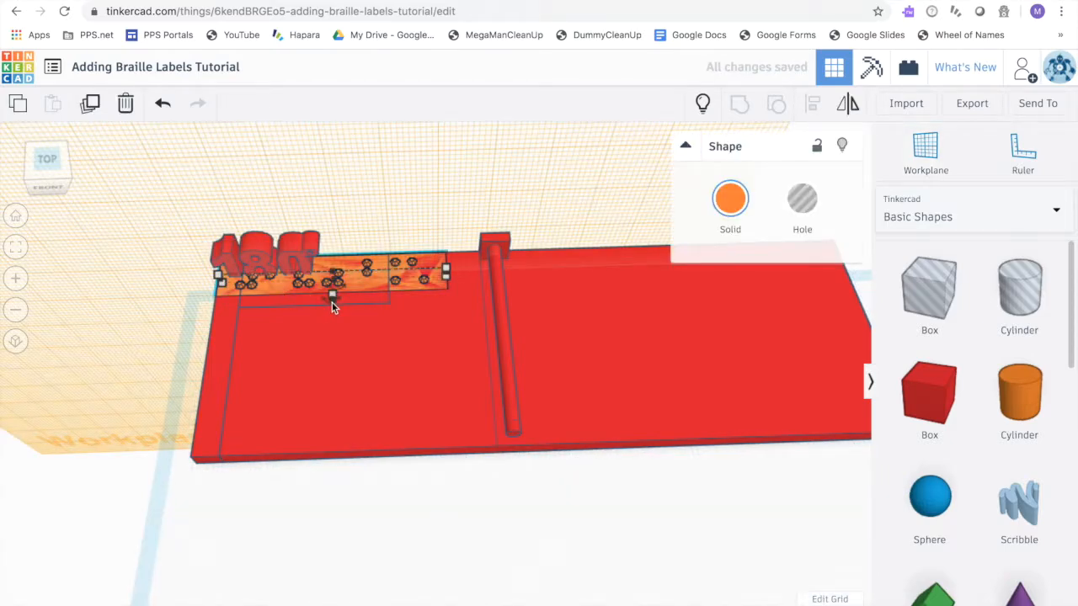
{"action": "left_click_drag", "start_coordinate": [331, 300], "coordinate": [332, 438]}
{"action": "left_click", "coordinate": [401, 308]}
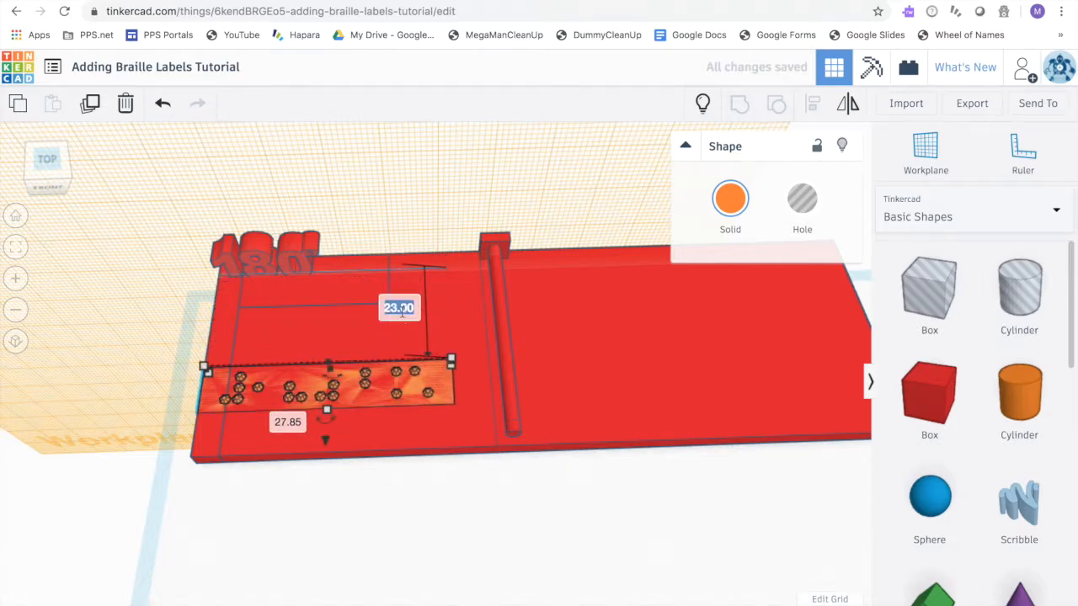
{"action": "type", "text": "0"}
{"action": "key", "text": "Return"}
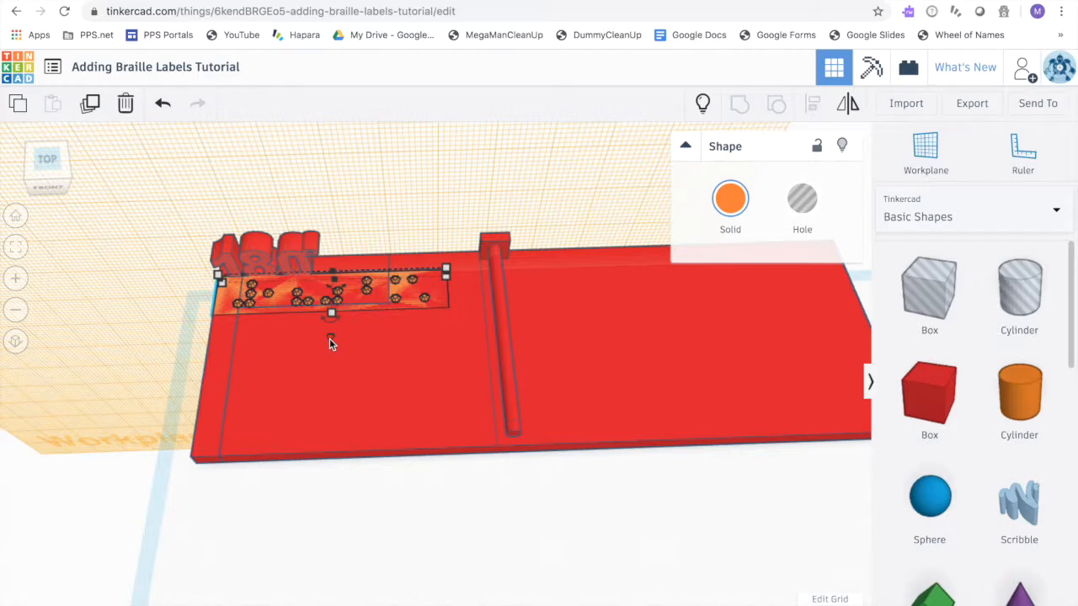
{"action": "left_click_drag", "start_coordinate": [329, 338], "coordinate": [331, 354]}
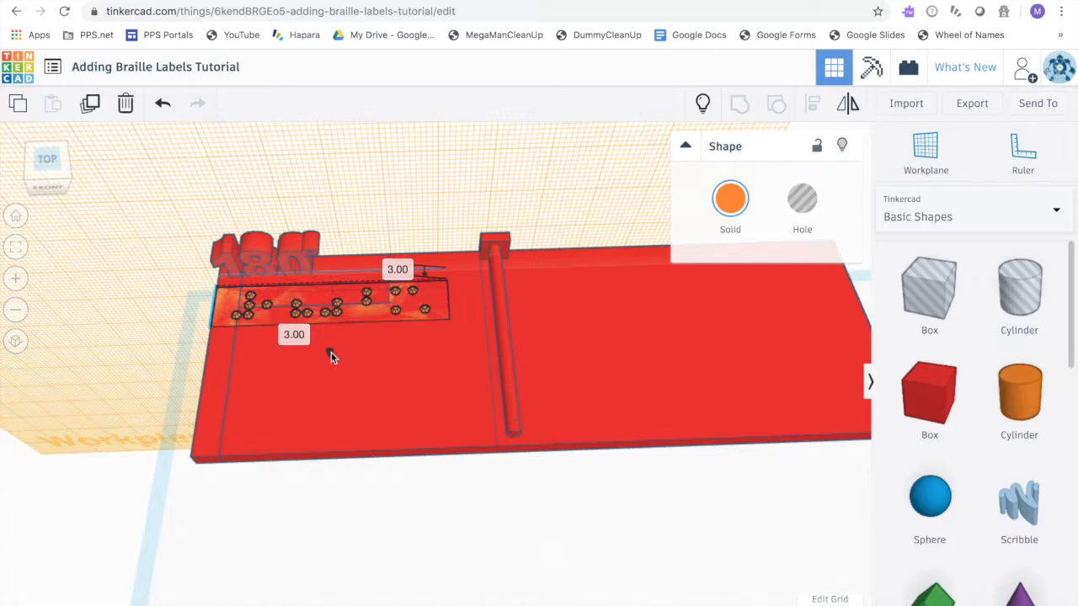
{"action": "left_click_drag", "start_coordinate": [331, 356], "coordinate": [330, 357]}
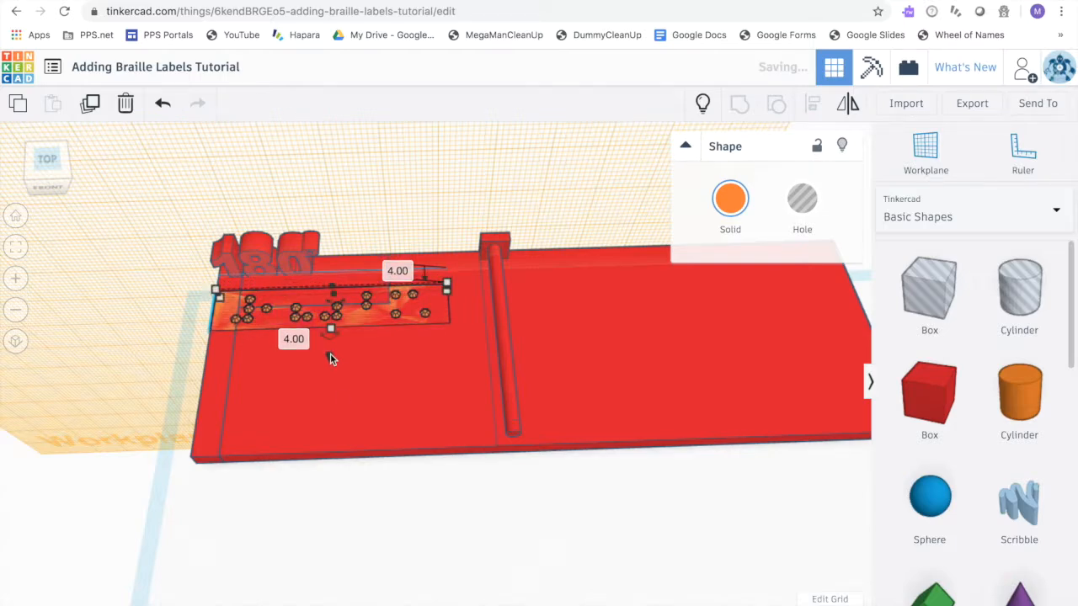
- Group the orange braille label with the red 180° model and return the workplane to the ground plane
{"action": "left_click", "coordinate": [360, 487]}
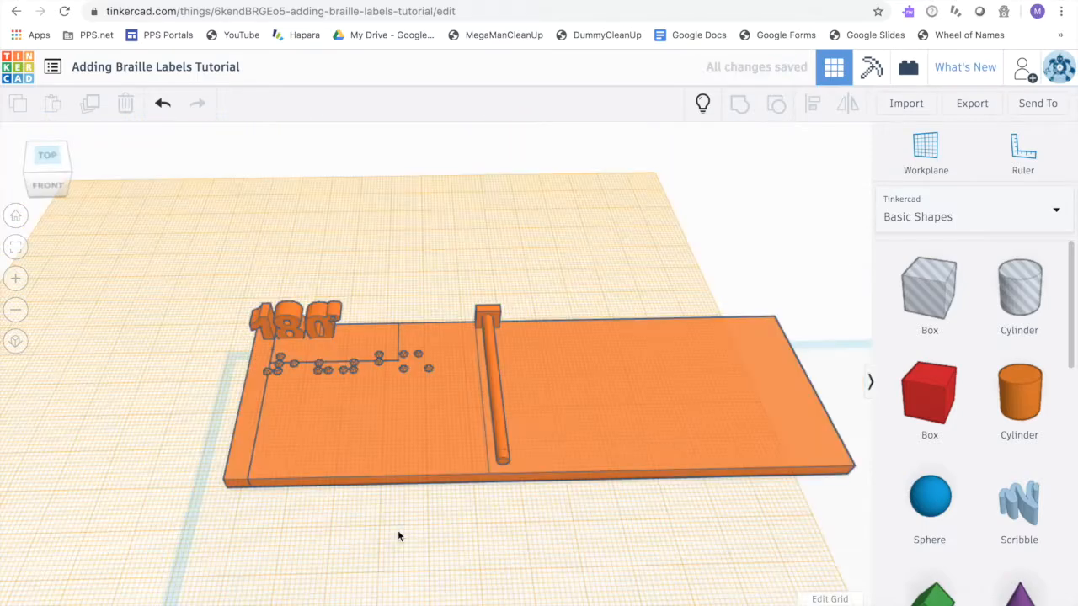
{"action": "right_click_drag", "start_coordinate": [398, 530], "coordinate": [414, 558]}
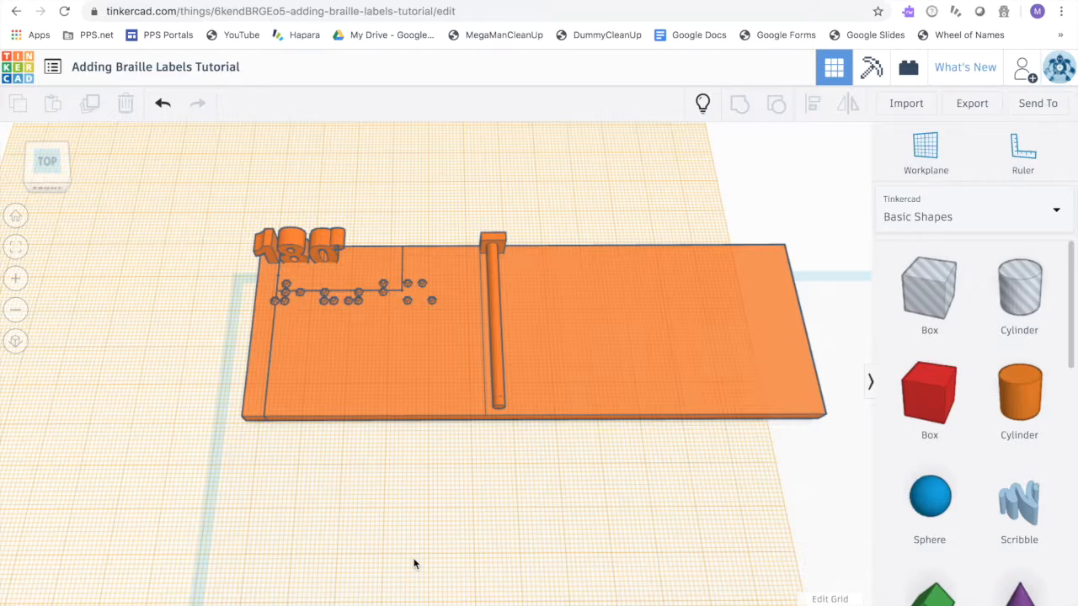
{"action": "scroll", "coordinate": [536, 482], "scroll_direction": "down", "scroll_amount": 5}
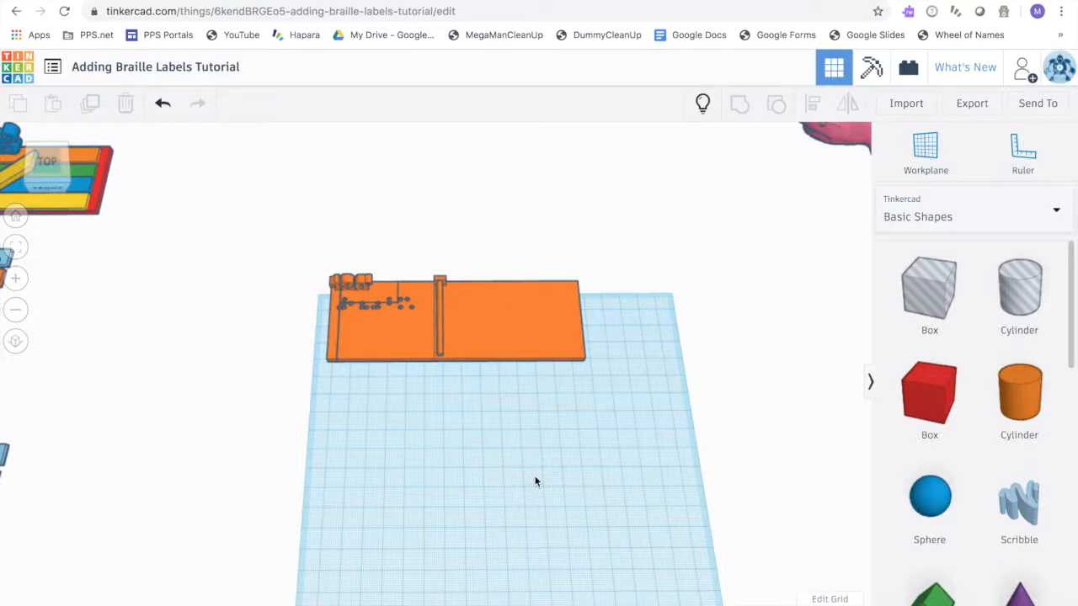